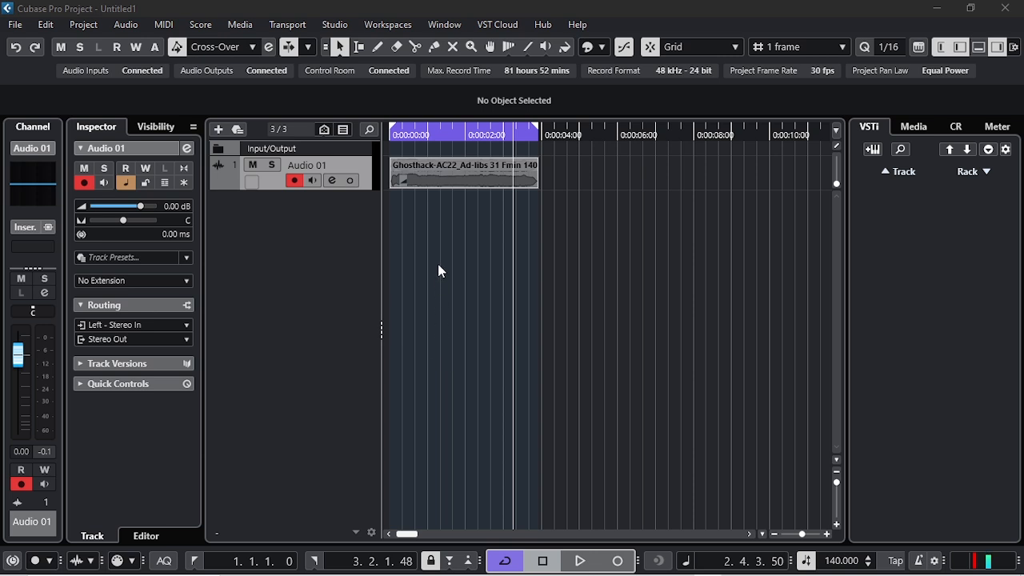
Colour the Ghosthack ad-lib audio event on the Audio 01 track light green.
click(461, 175)
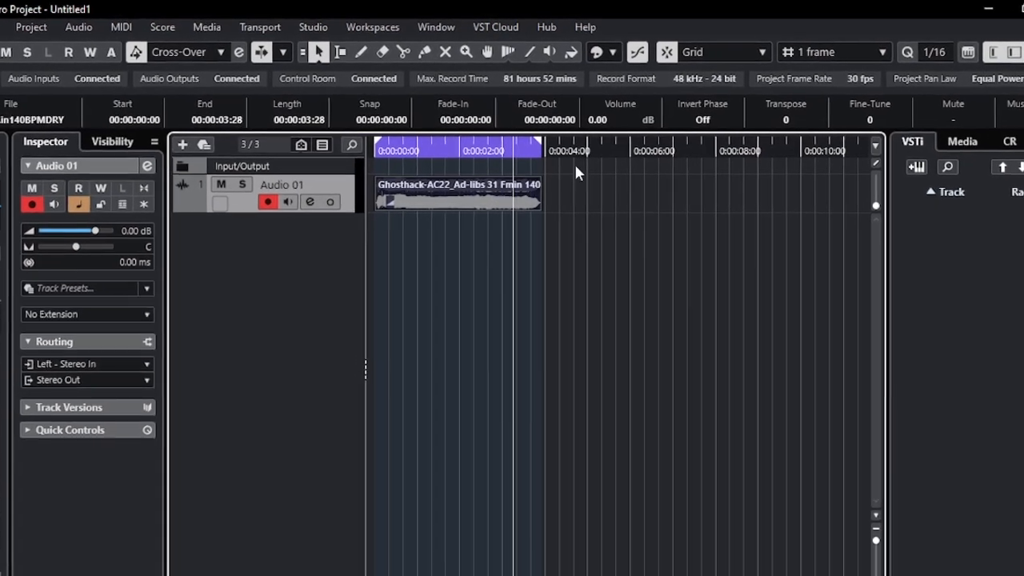
click(613, 50)
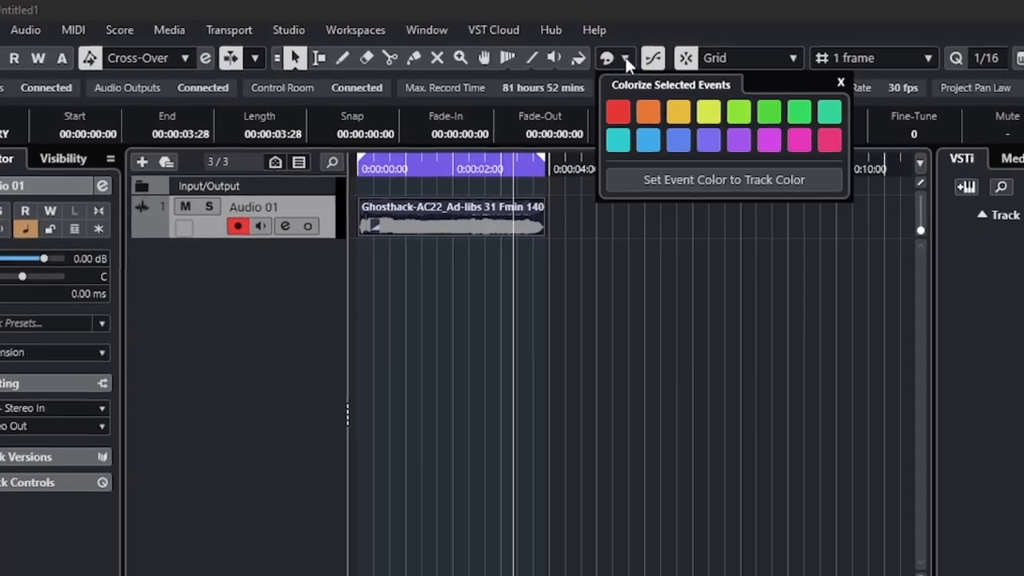
click(739, 111)
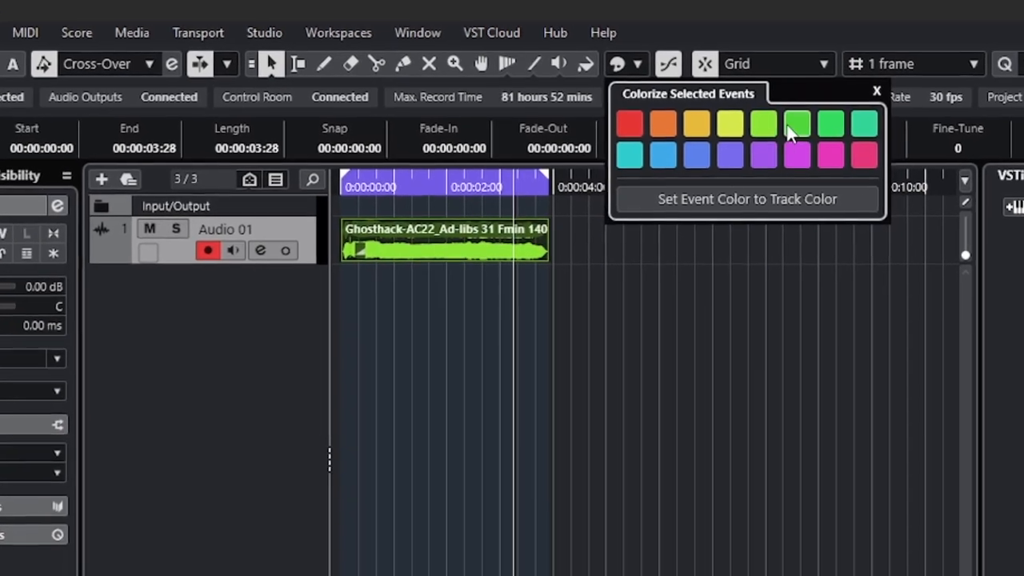
click(863, 153)
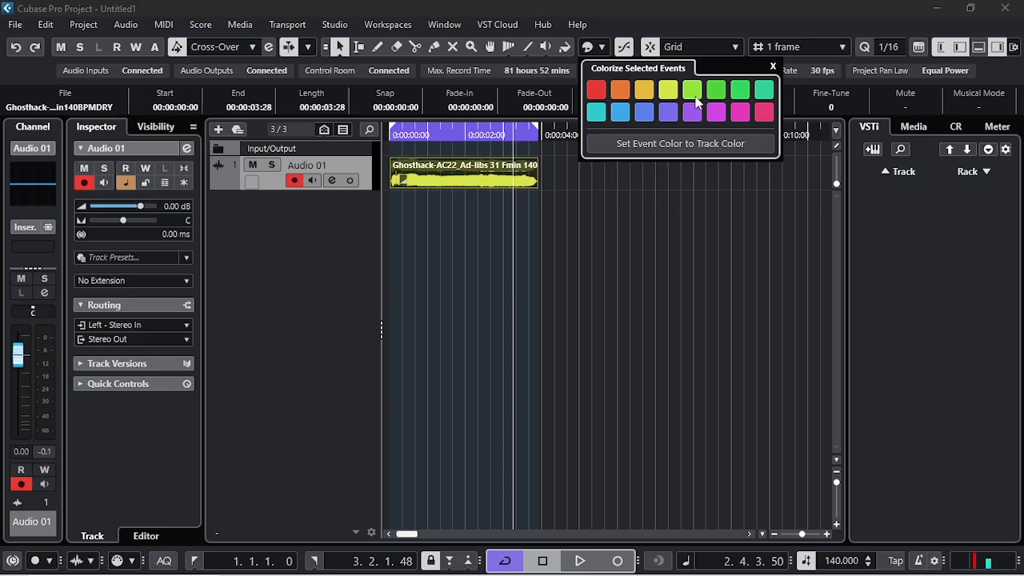
click(787, 141)
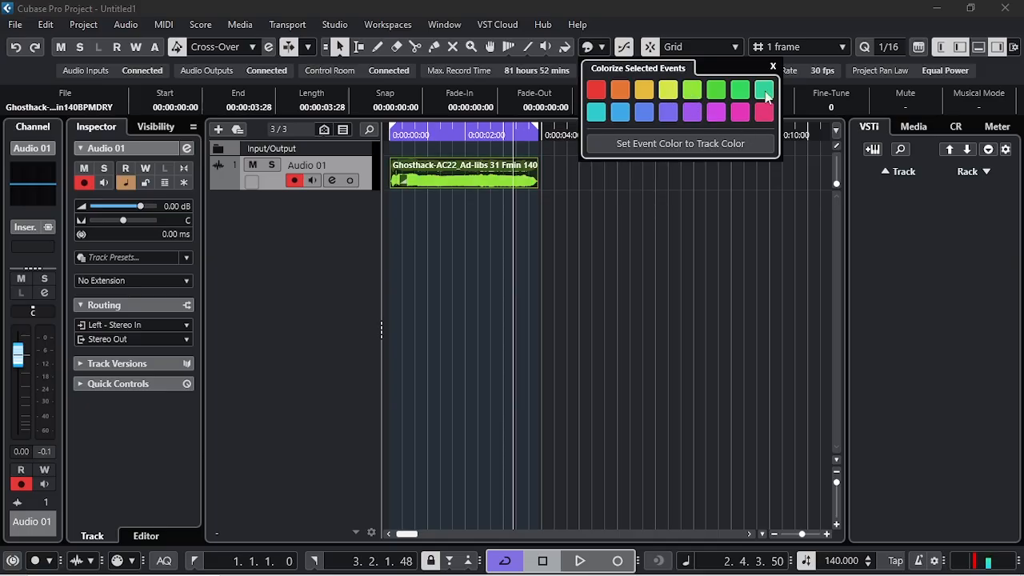
click(773, 67)
click(424, 243)
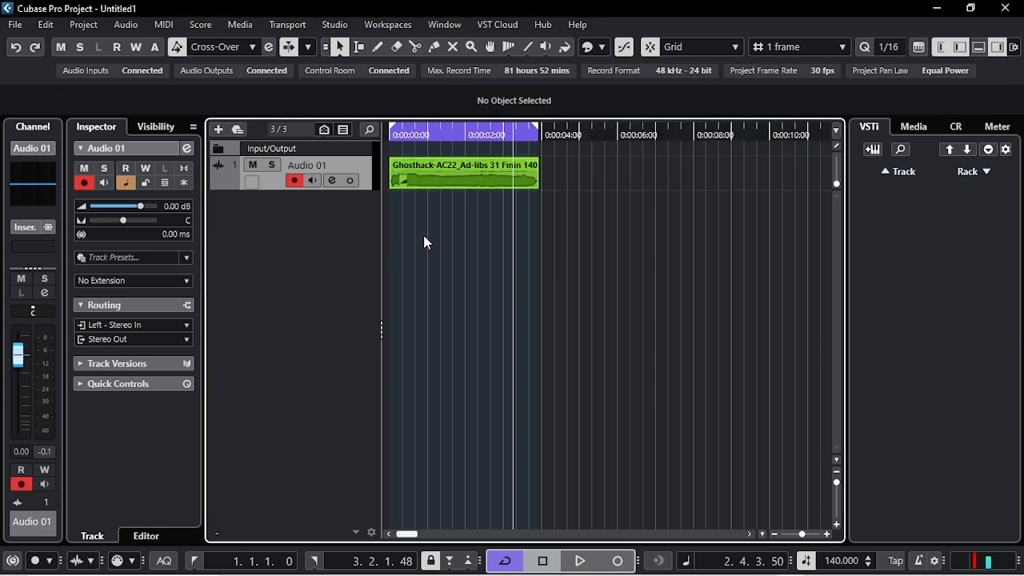
Play the dry ad-lib vocal from the beginning of the timeline.
key(h)
key(h)
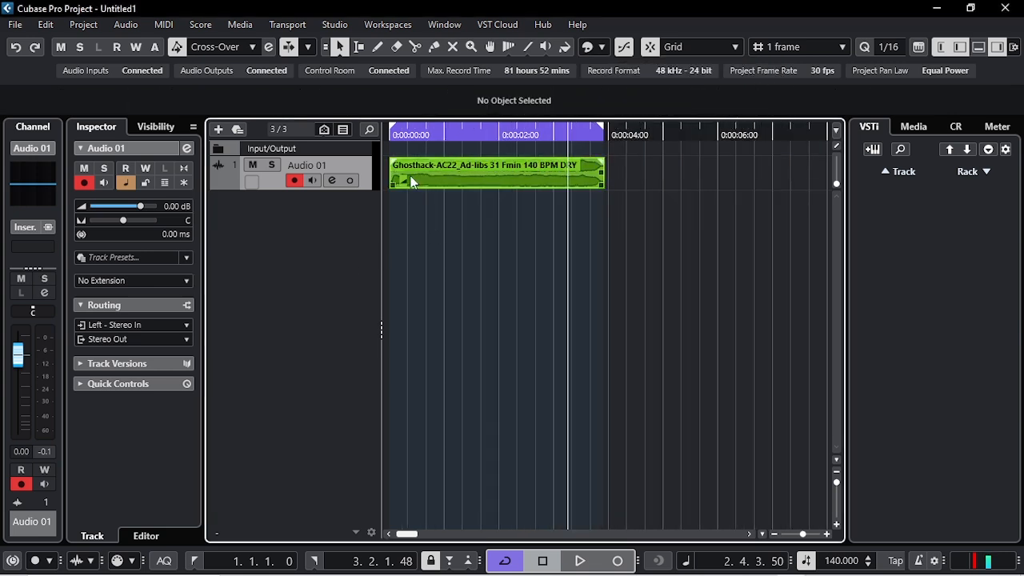
click(392, 134)
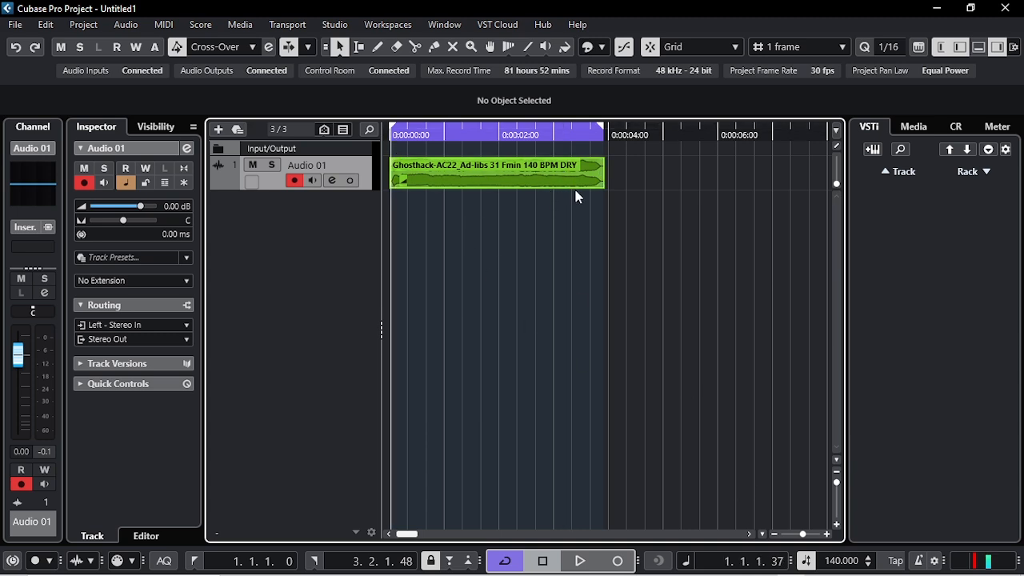
key(space)
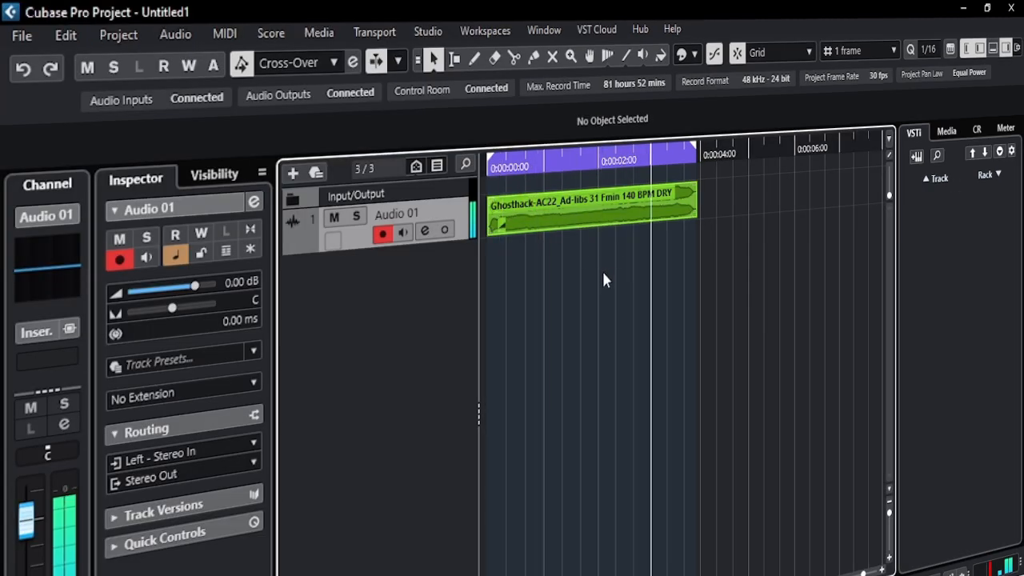
key(space)
key(space)
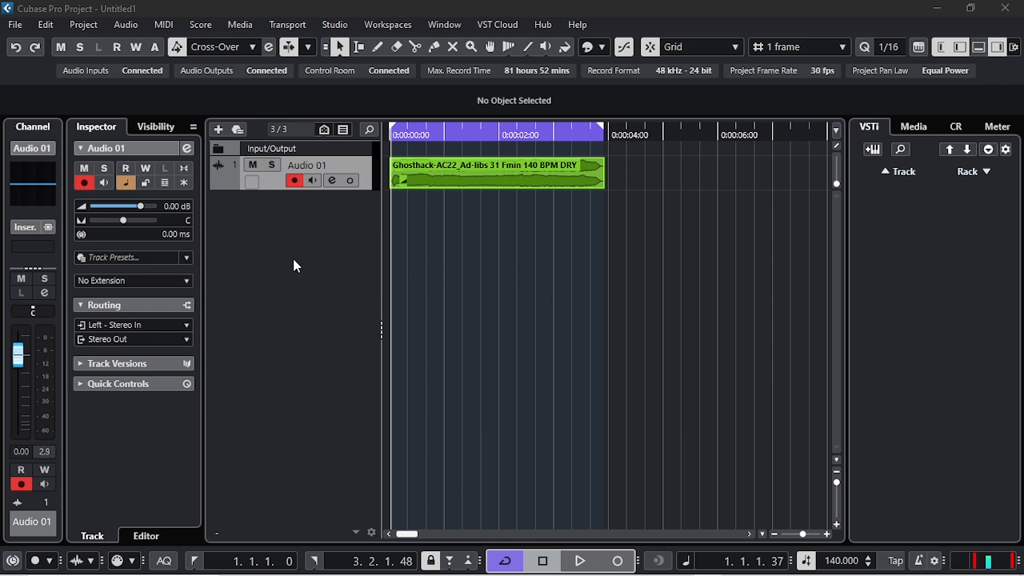
Add one mono effect track with Vocal Reverb, routed to Stereo Out and created inside a folder.
right_click(292, 217)
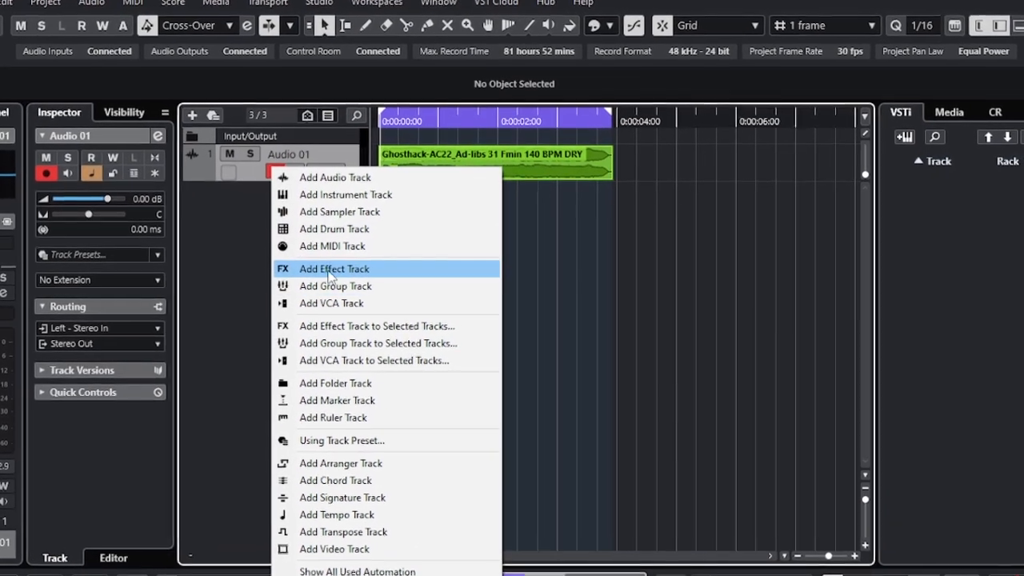
click(331, 272)
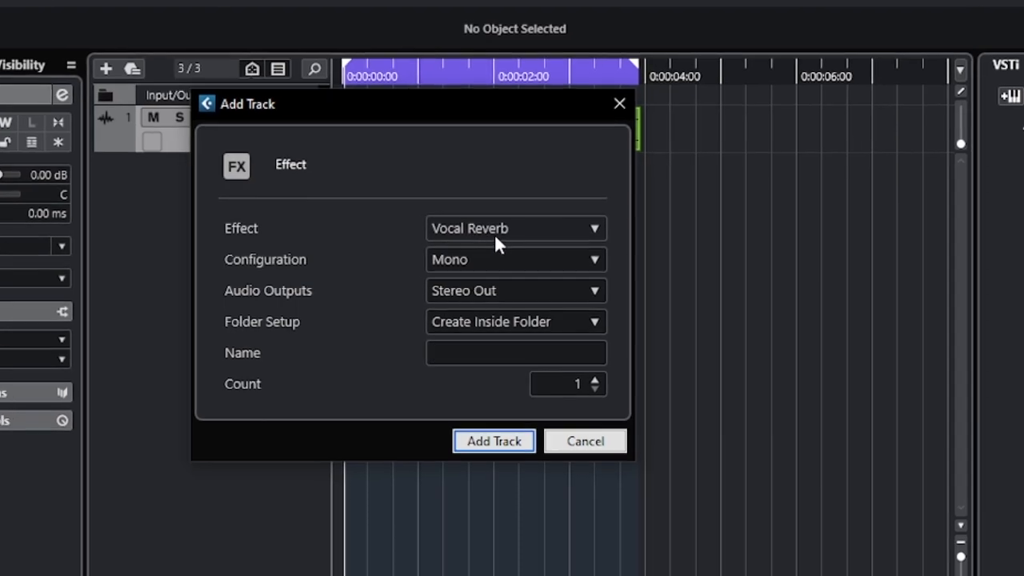
click(496, 232)
click(498, 232)
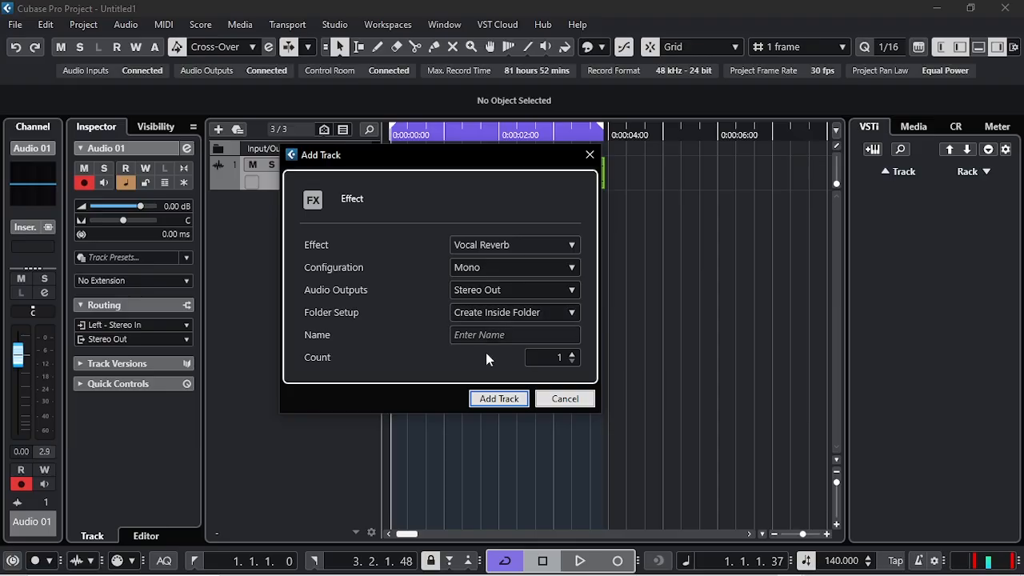
click(499, 402)
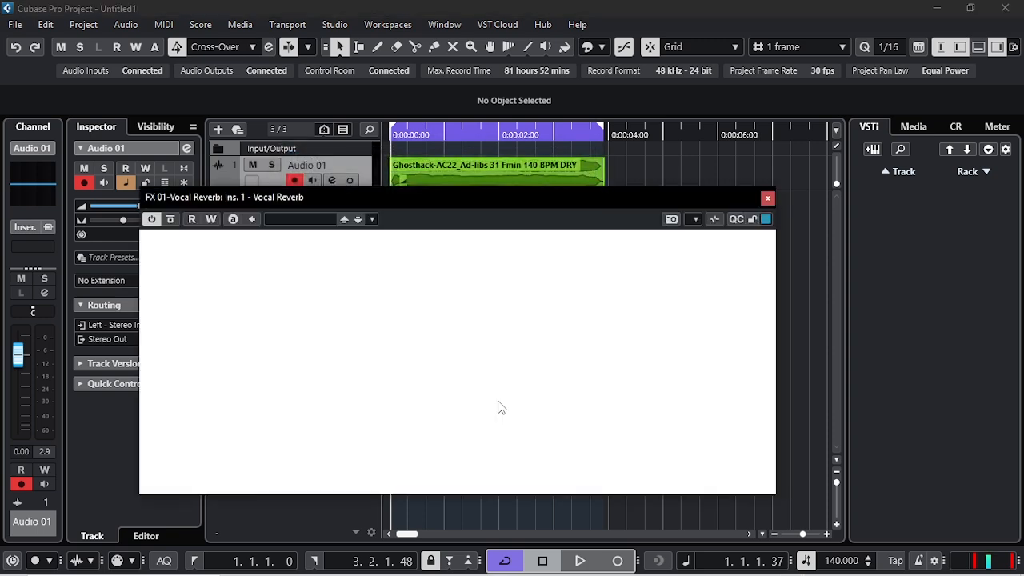
Load the My Lucky Hall preset in the Vocal Reverb plug-in and close its window.
mouse_move(475, 205)
mouse_down()
mouse_move(514, 198)
mouse_move(476, 208)
mouse_up()
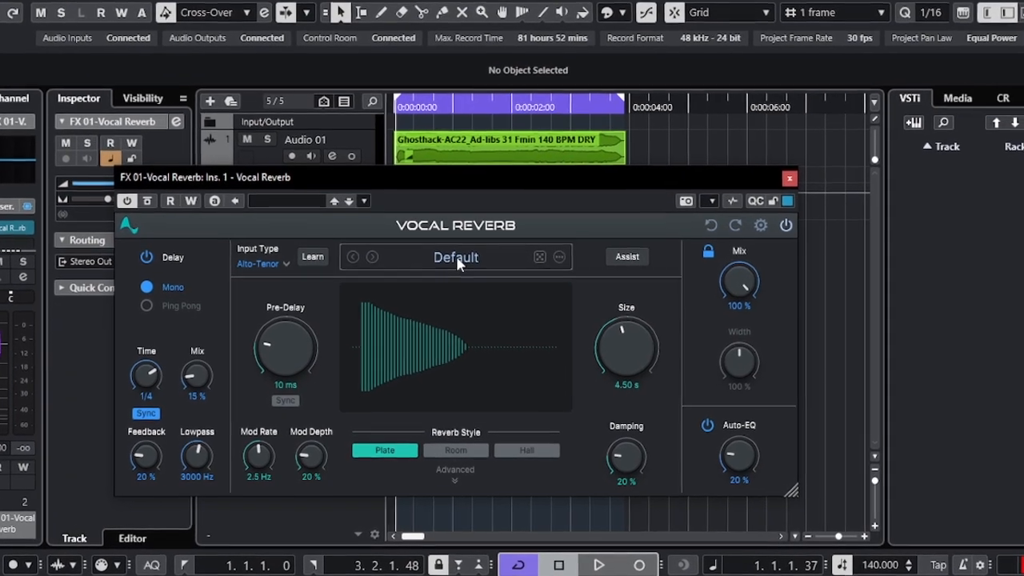
click(456, 266)
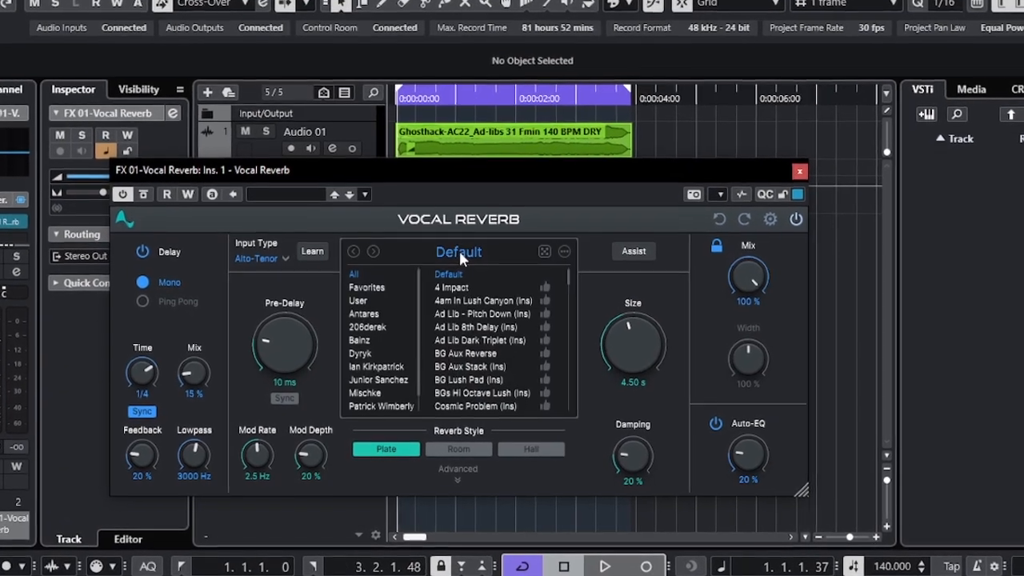
scroll(505, 351, down, 8)
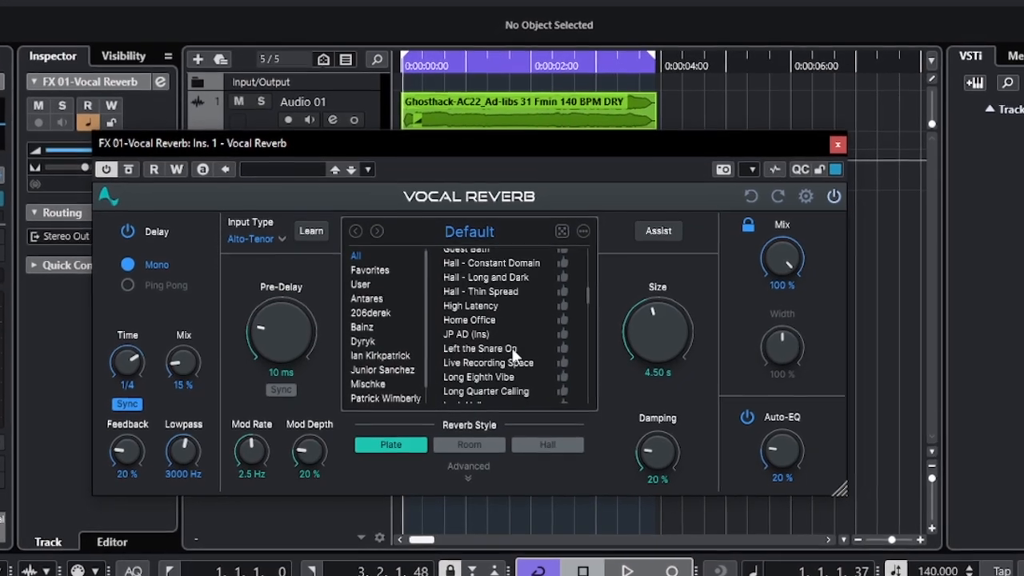
scroll(514, 337, down, 2)
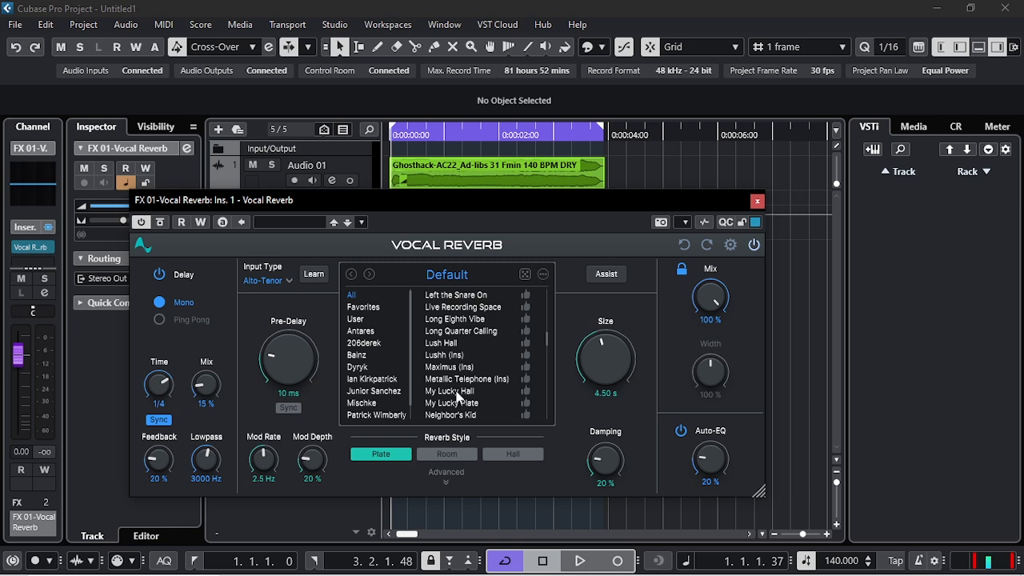
click(496, 354)
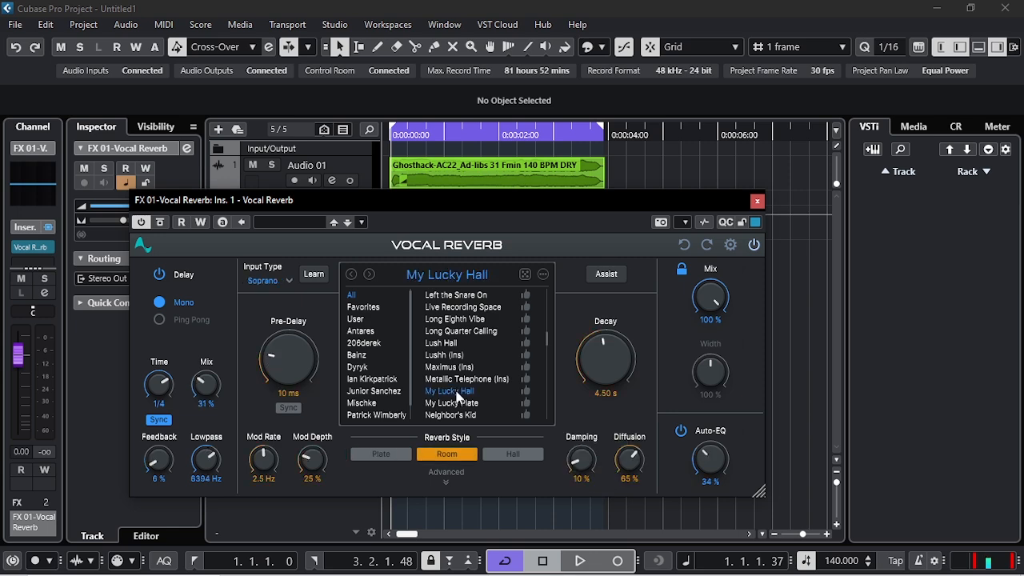
click(757, 202)
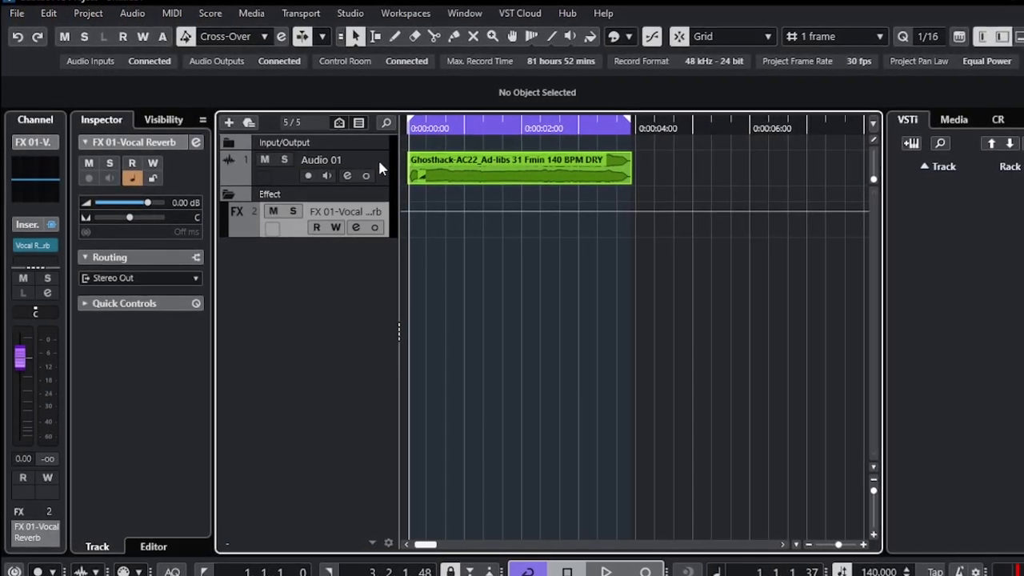
In the Audio 01 channel settings, assign send 8 to FX 01-Vocal Reverb and activate the send.
click(379, 163)
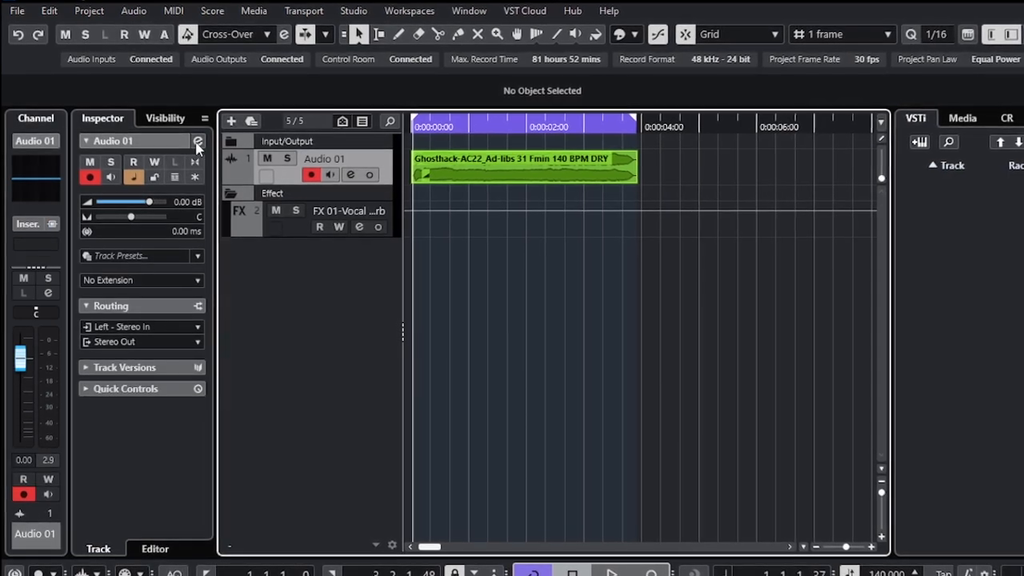
click(198, 142)
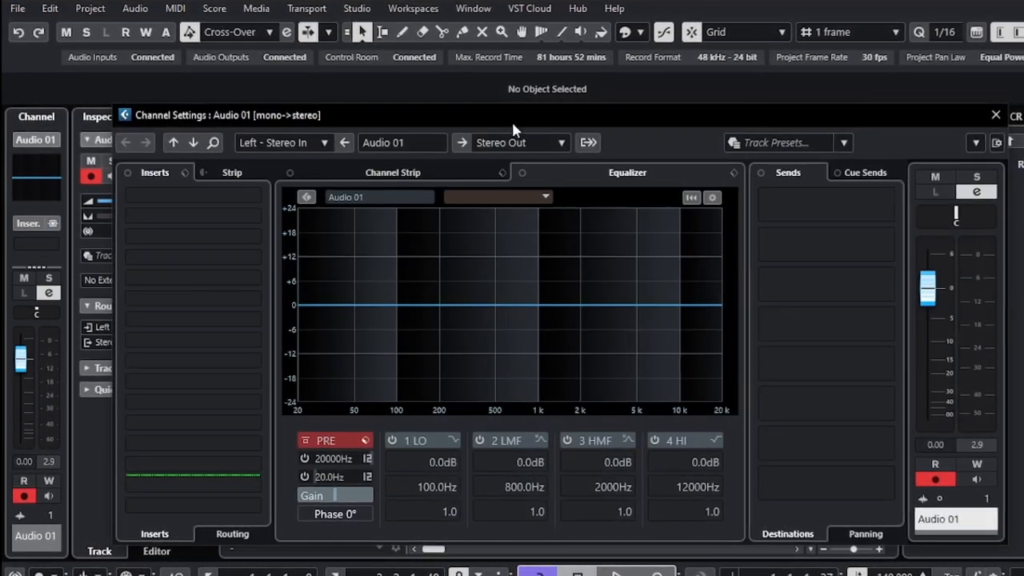
drag(513, 120, 462, 105)
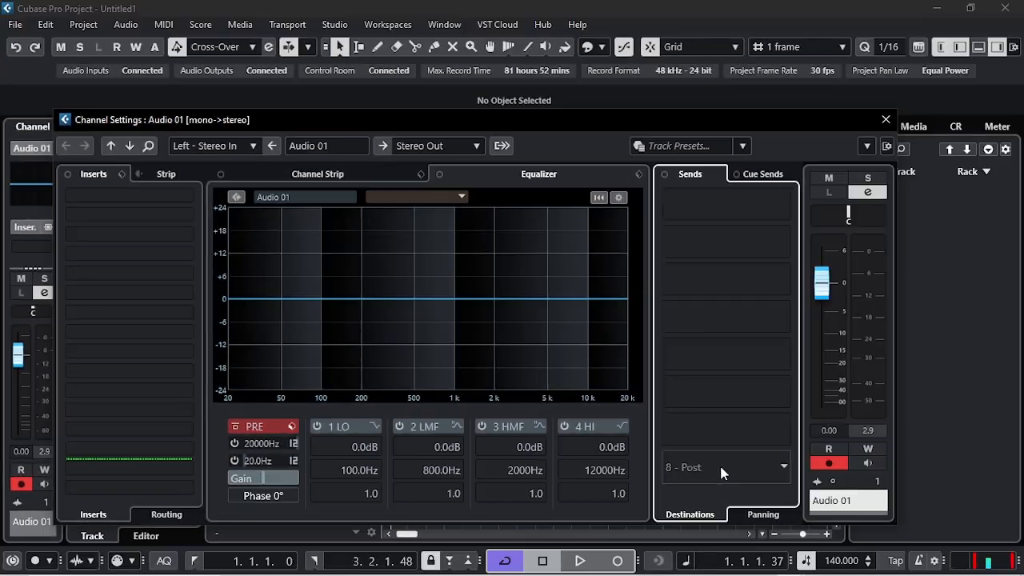
click(810, 489)
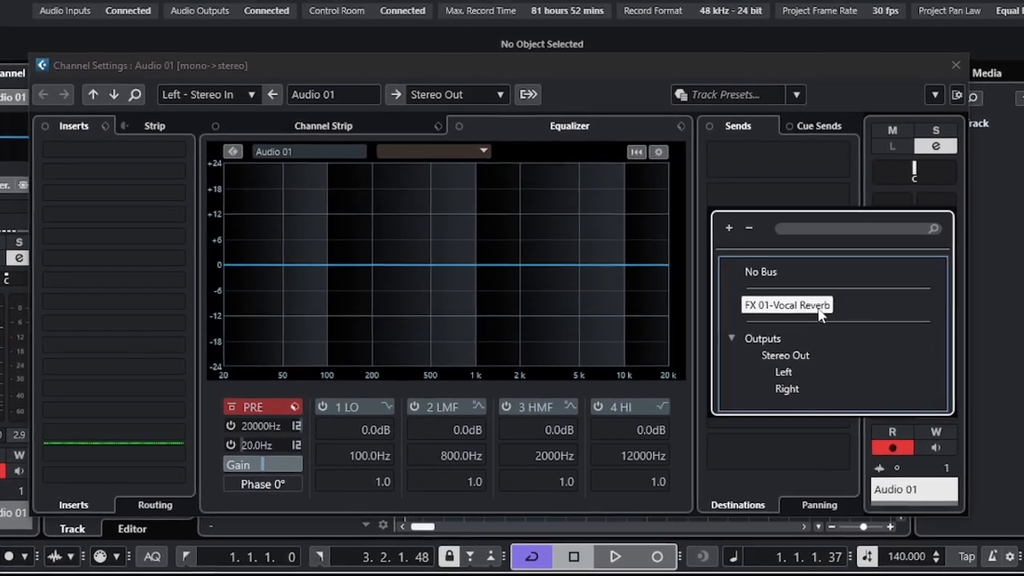
click(808, 312)
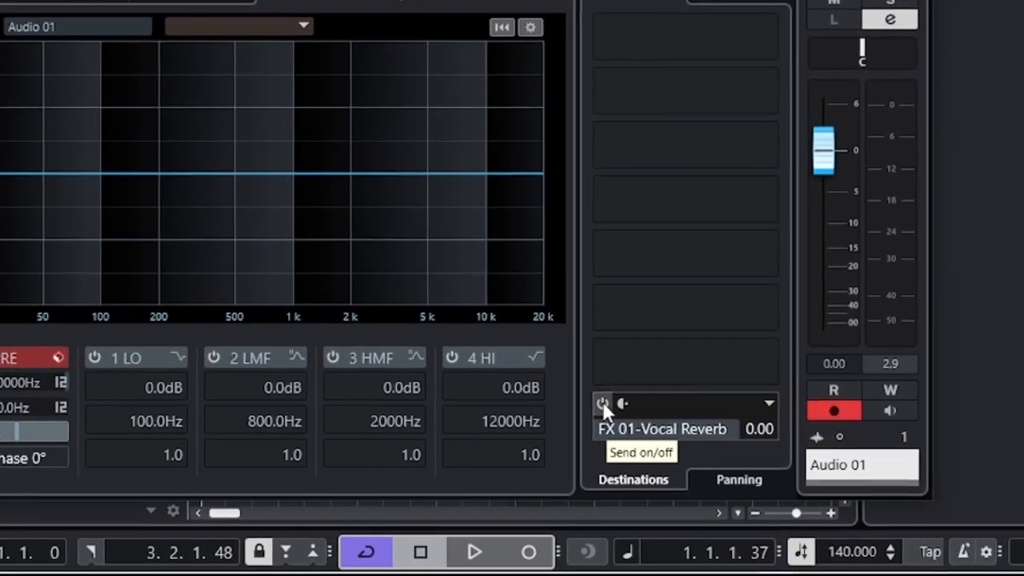
click(603, 403)
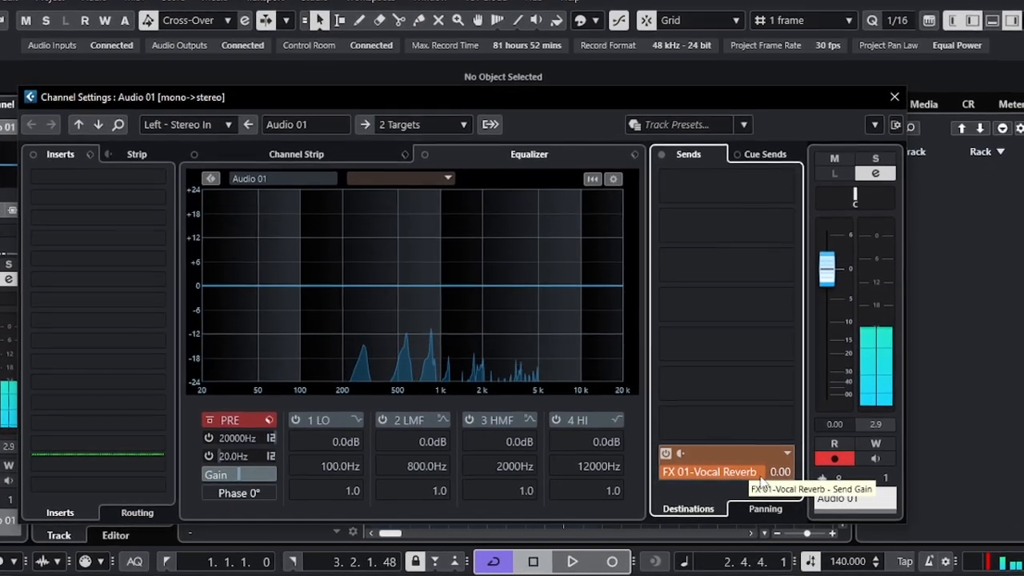
Lower the FX 01-Vocal Reverb send level to about -25 dB while auditioning the vocal.
drag(764, 478, 658, 451)
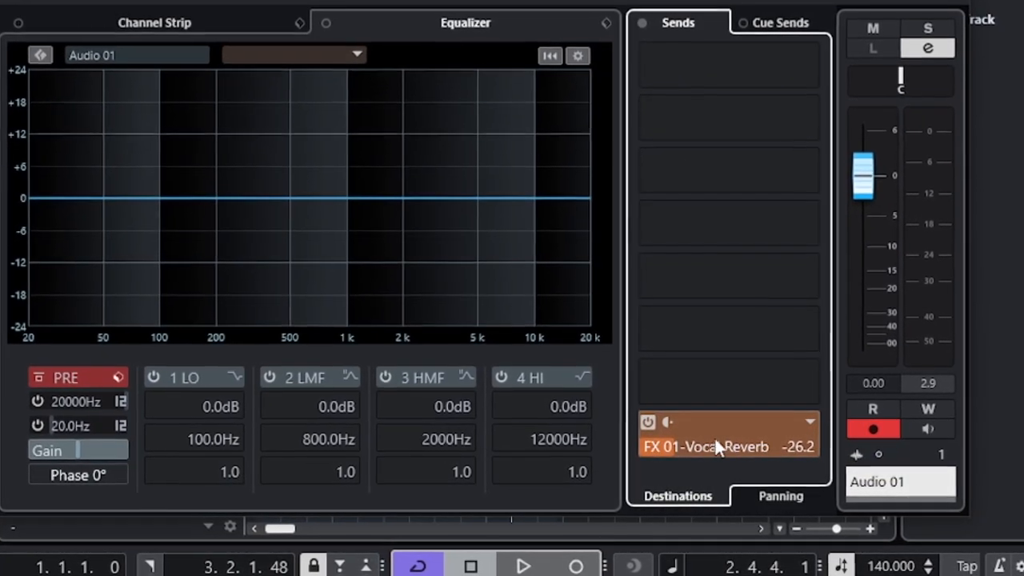
key(space)
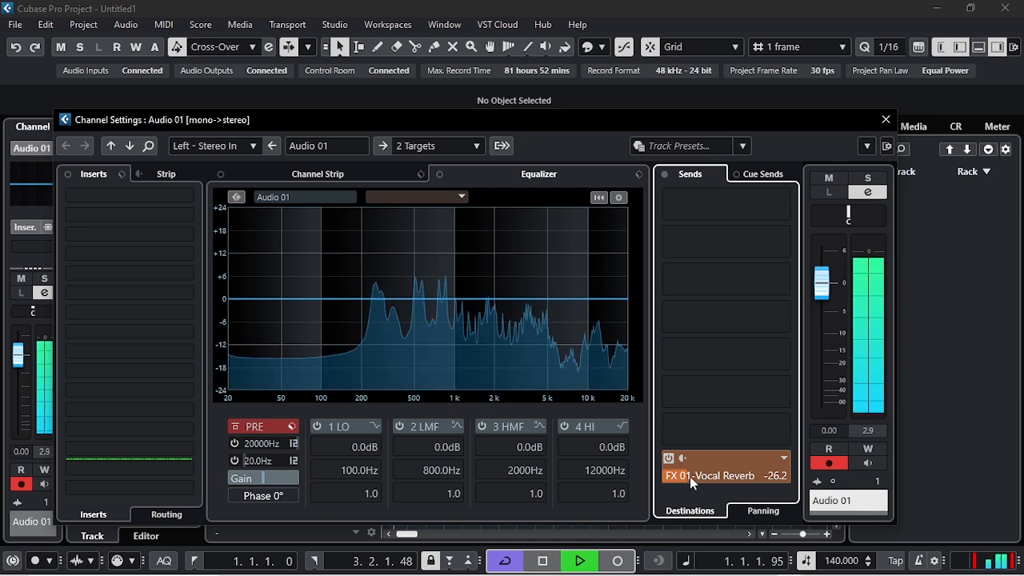
drag(687, 476, 700, 480)
key(space)
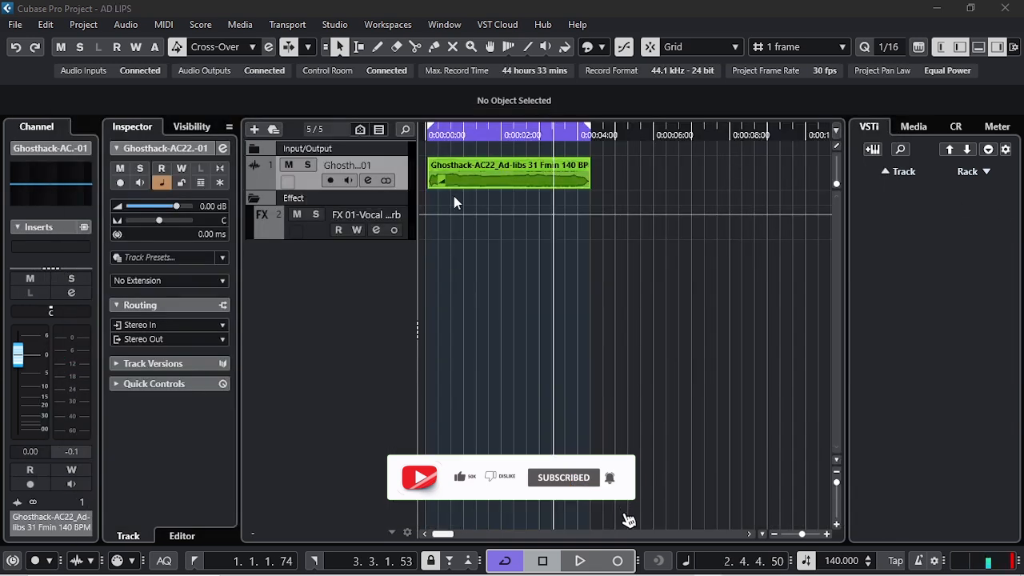
Insert WavesTune Mono in the first insert slot of the Ghosthack vocal track and close the open plug-in and channel windows.
click(430, 132)
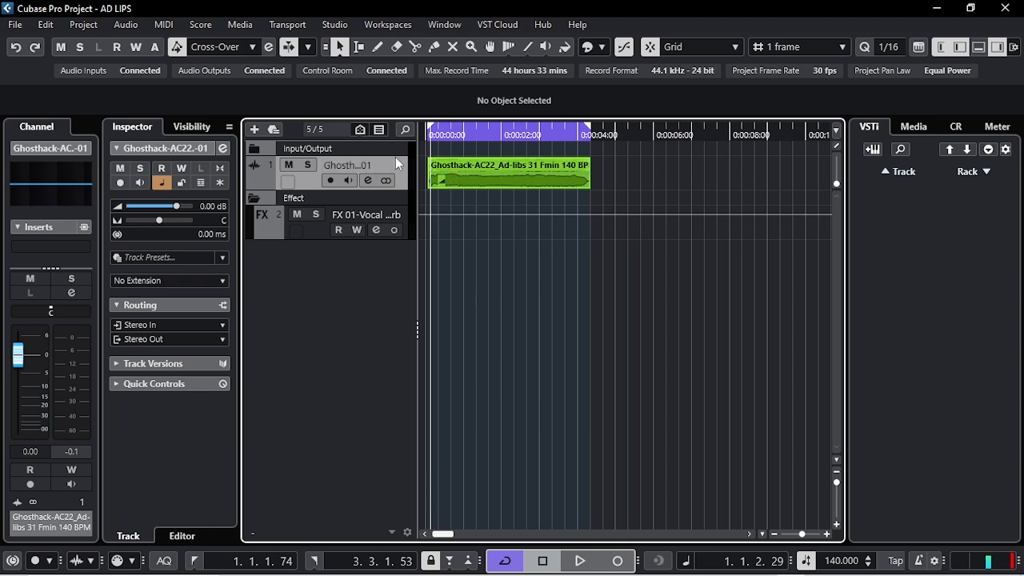
click(223, 149)
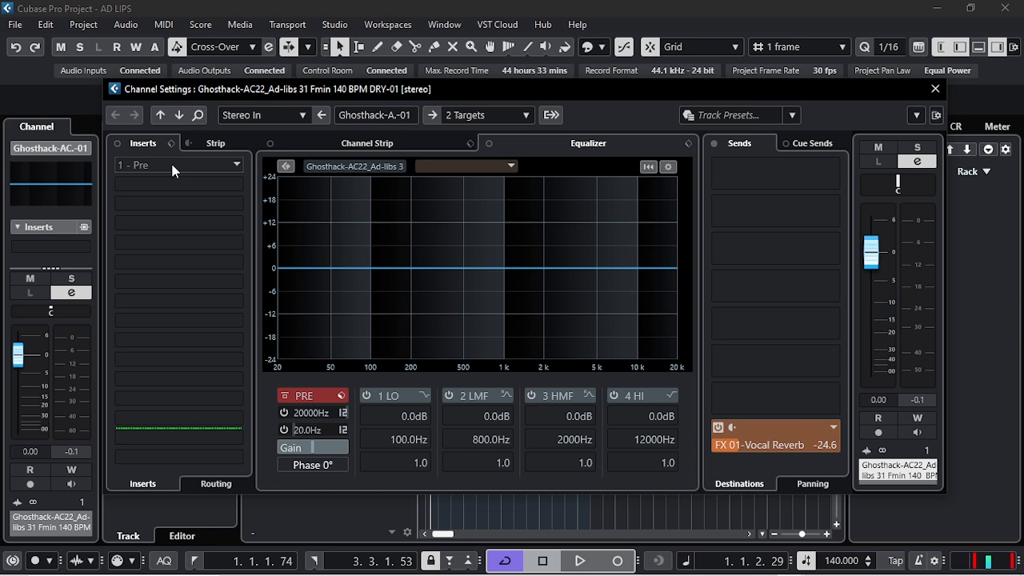
click(181, 166)
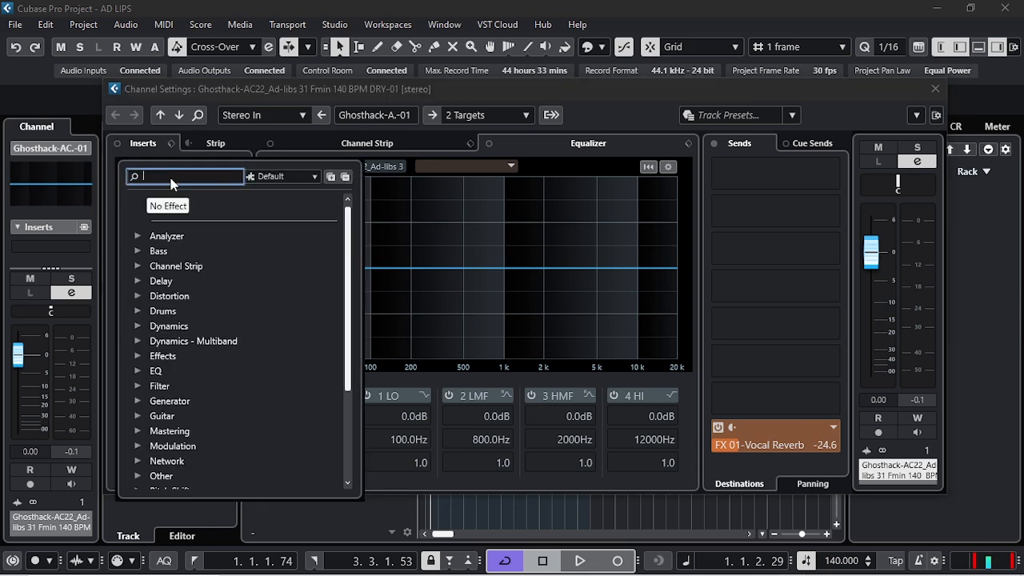
text(WAVE)
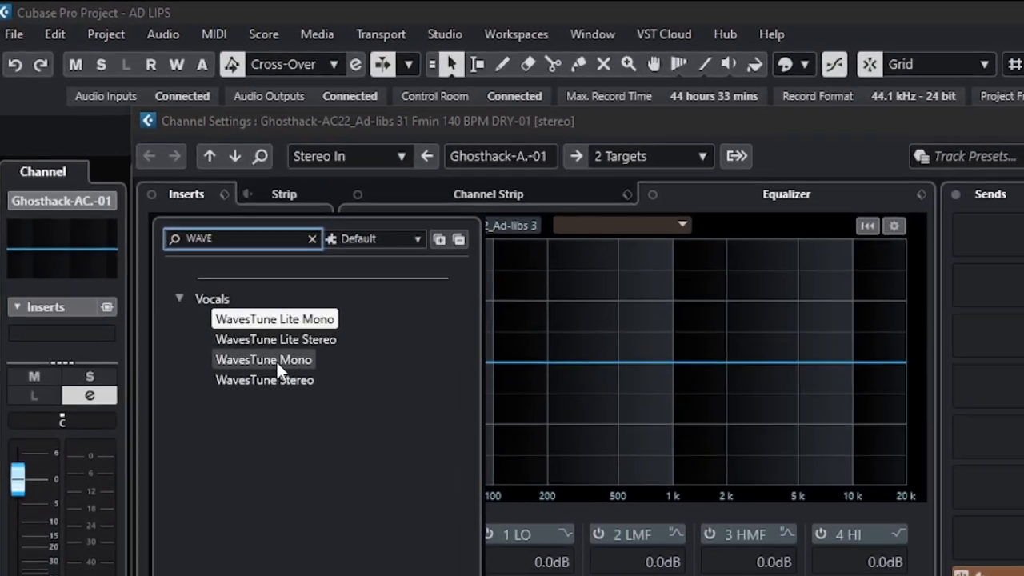
drag(275, 359, 286, 374)
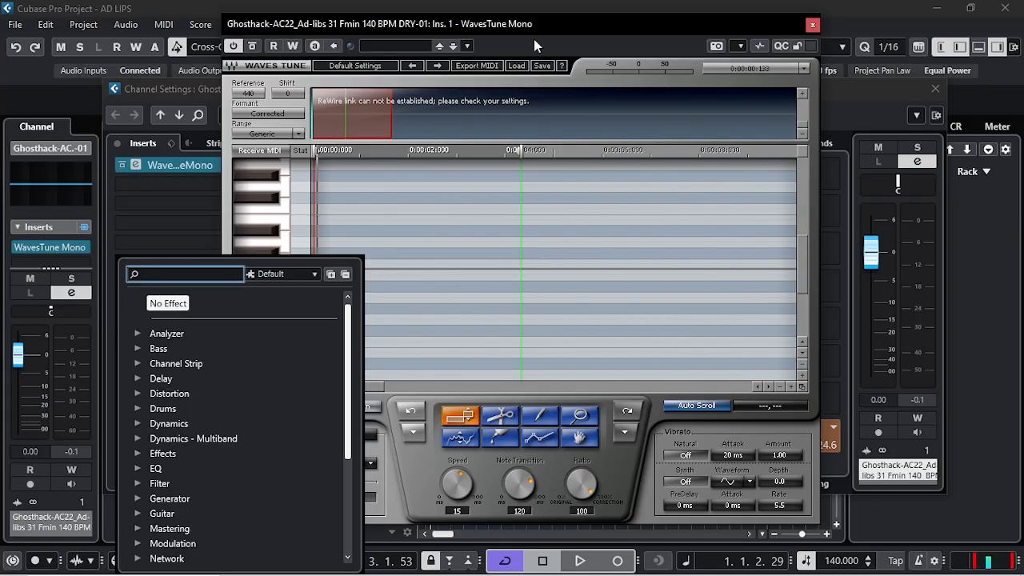
click(544, 25)
click(542, 26)
drag(543, 27, 578, 41)
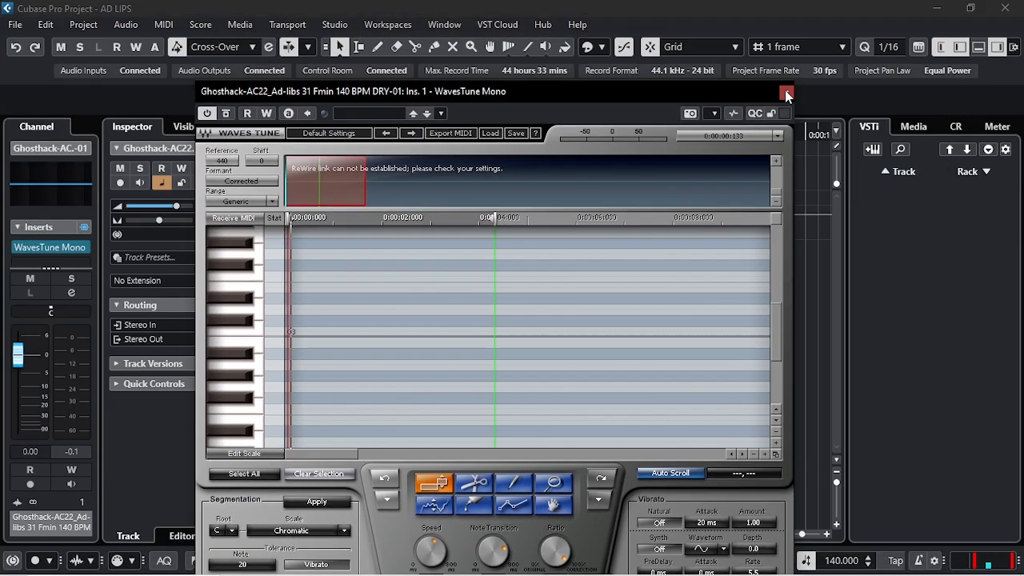
click(786, 92)
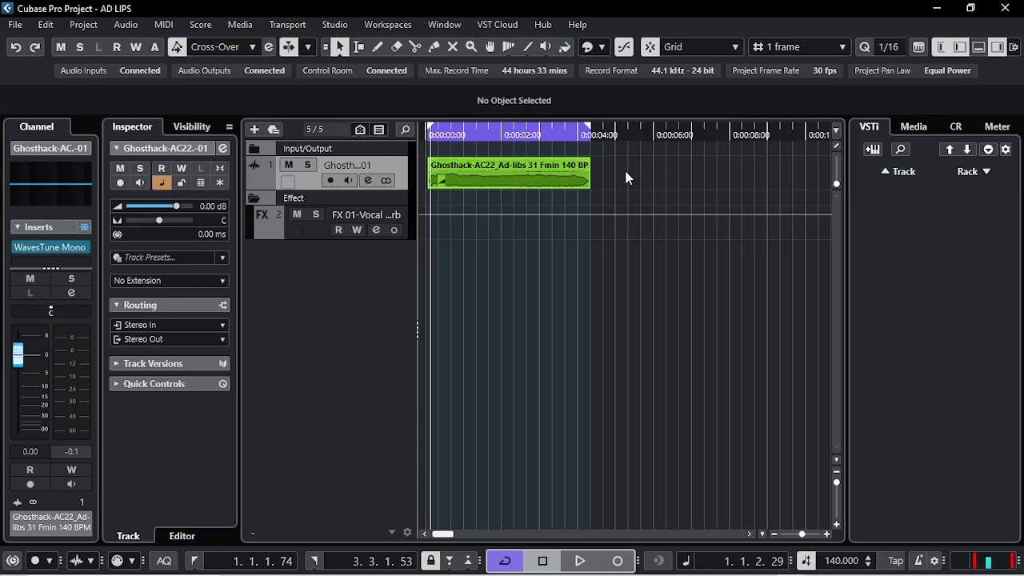
Select the ad-lib vocal event as the loop range and open the WavesTune Mono insert on its channel.
click(504, 172)
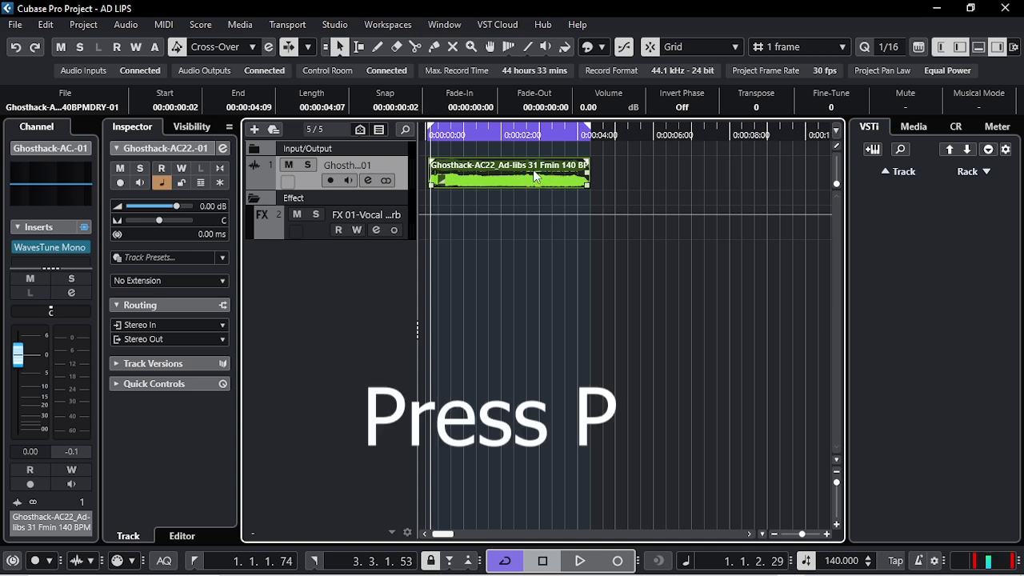
click(549, 212)
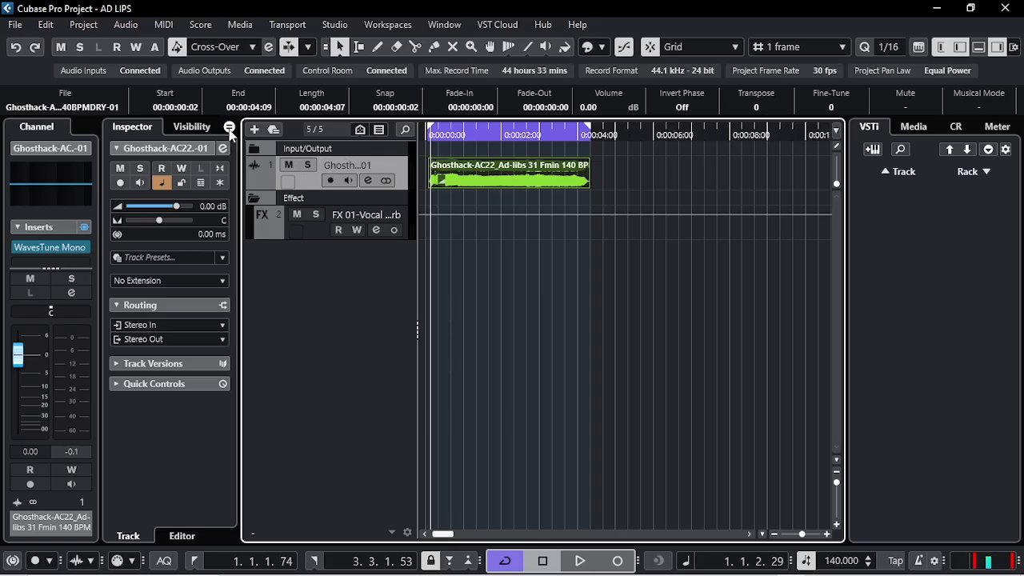
click(220, 156)
click(206, 168)
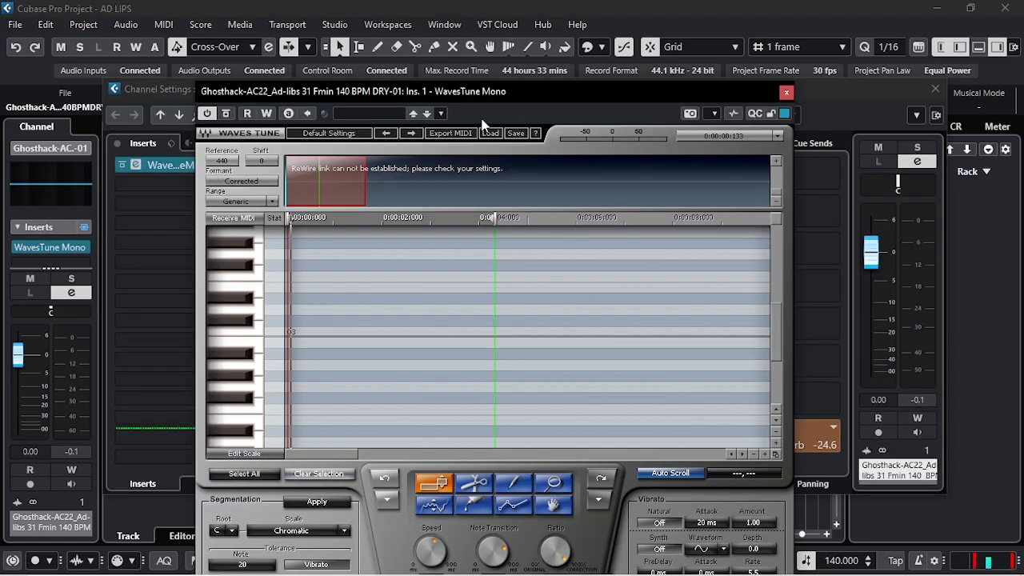
drag(495, 94, 510, 36)
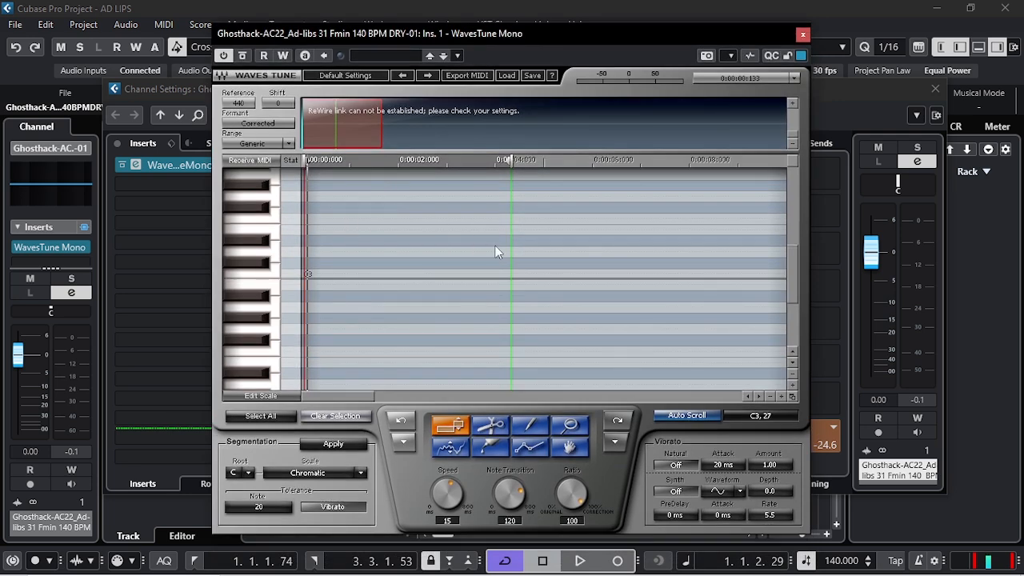
Set the WavesTune Mono segmentation to root F with the Natural Minor scale.
click(360, 474)
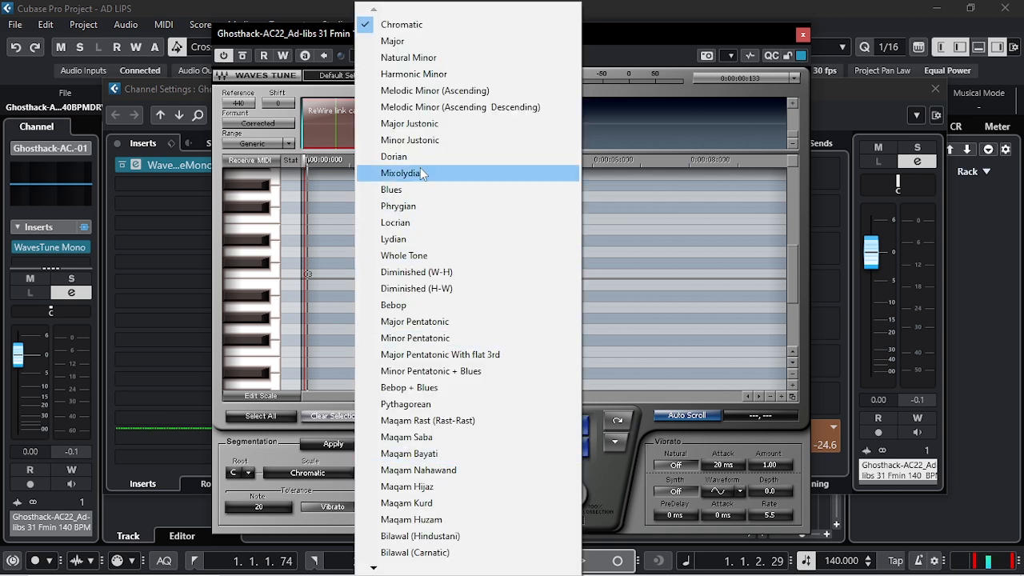
click(410, 57)
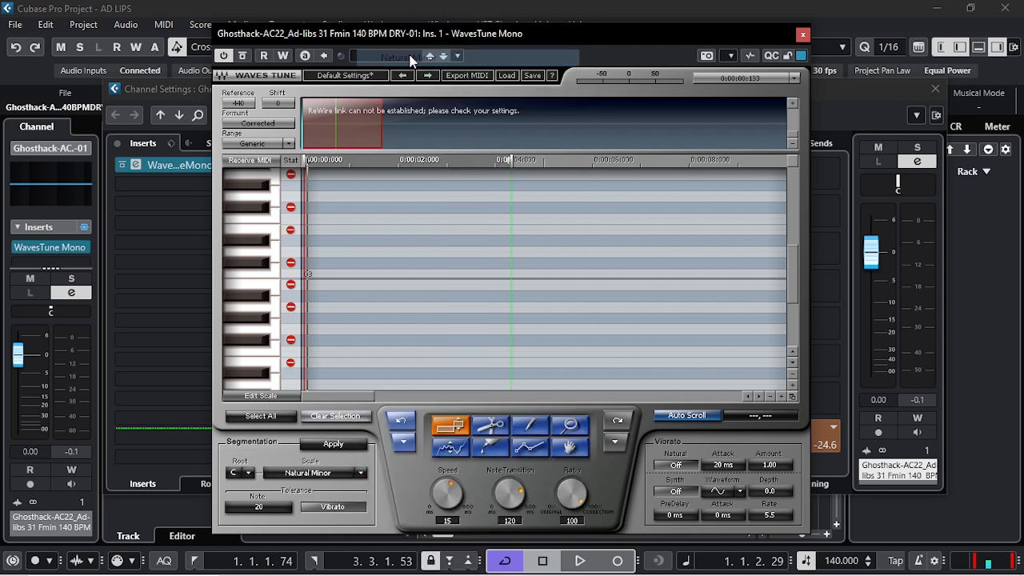
click(249, 474)
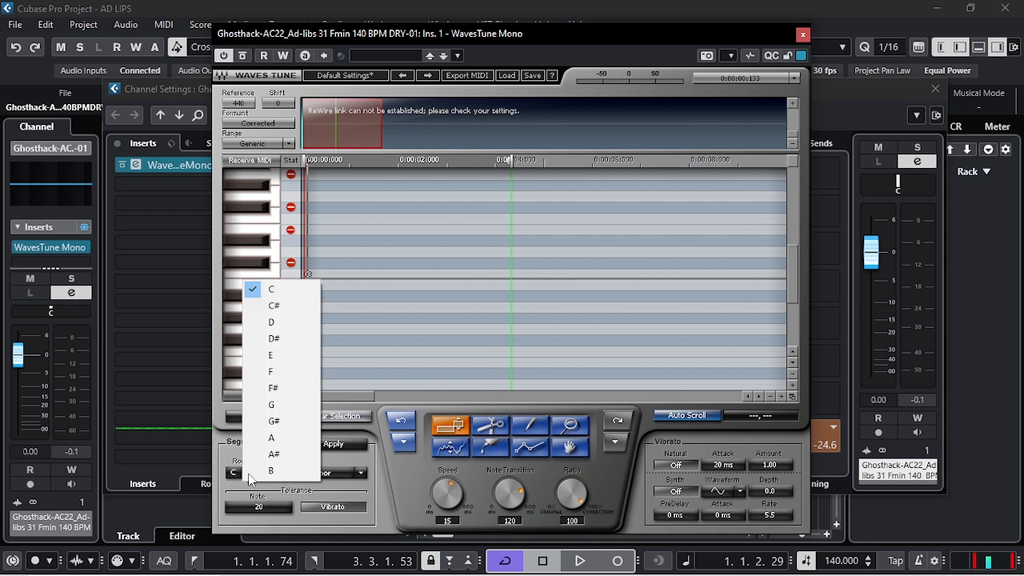
click(282, 374)
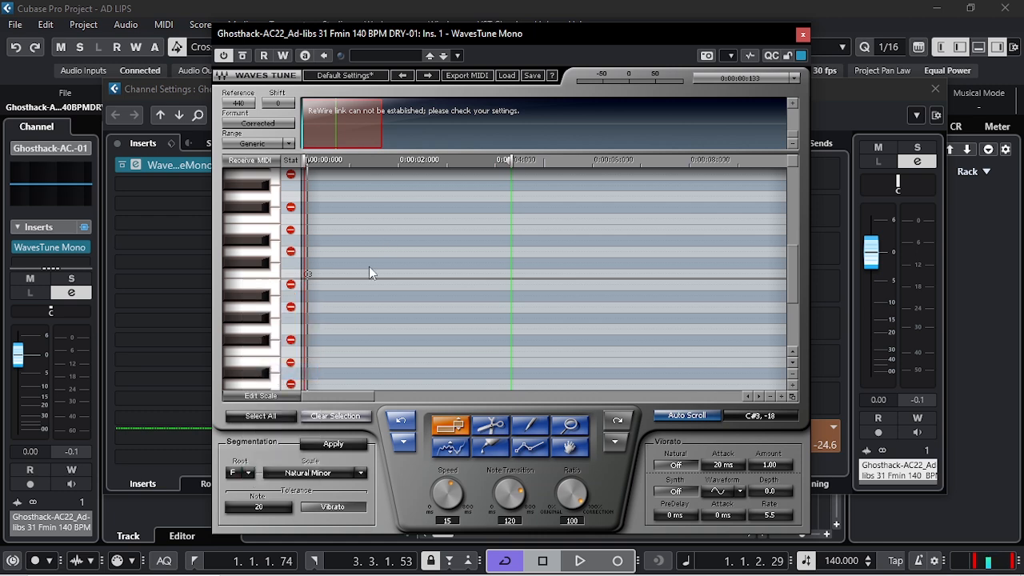
Play the ad-lib vocal through once so WavesTune Mono scans its pitch, and stop playback.
drag(516, 38, 539, 26)
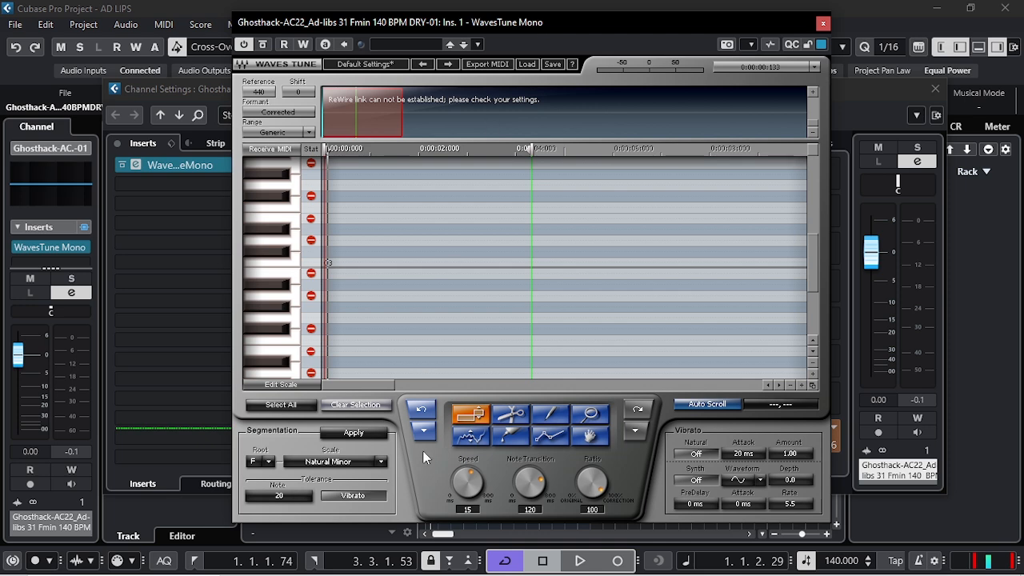
drag(474, 29, 466, 38)
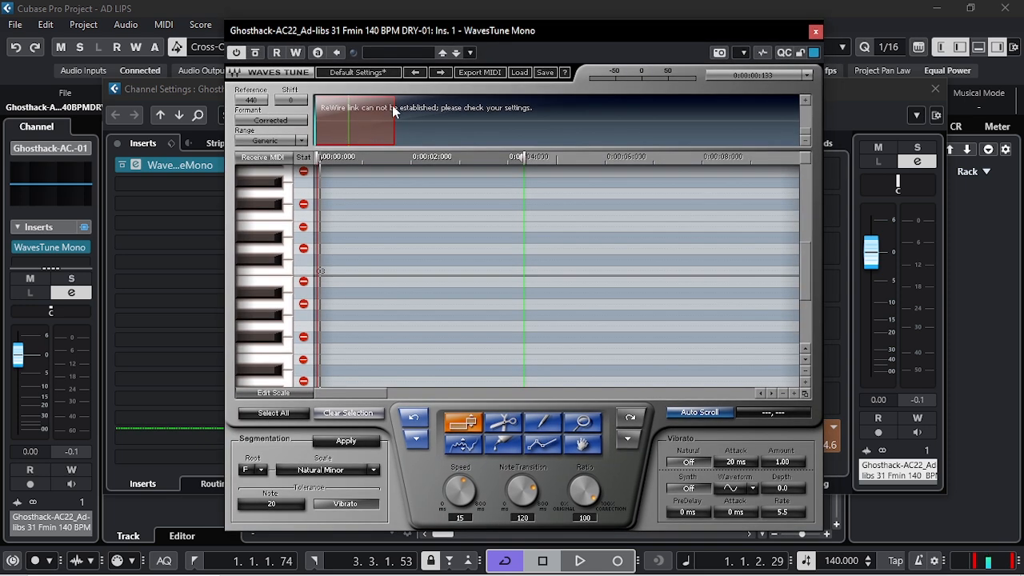
drag(479, 28, 482, 30)
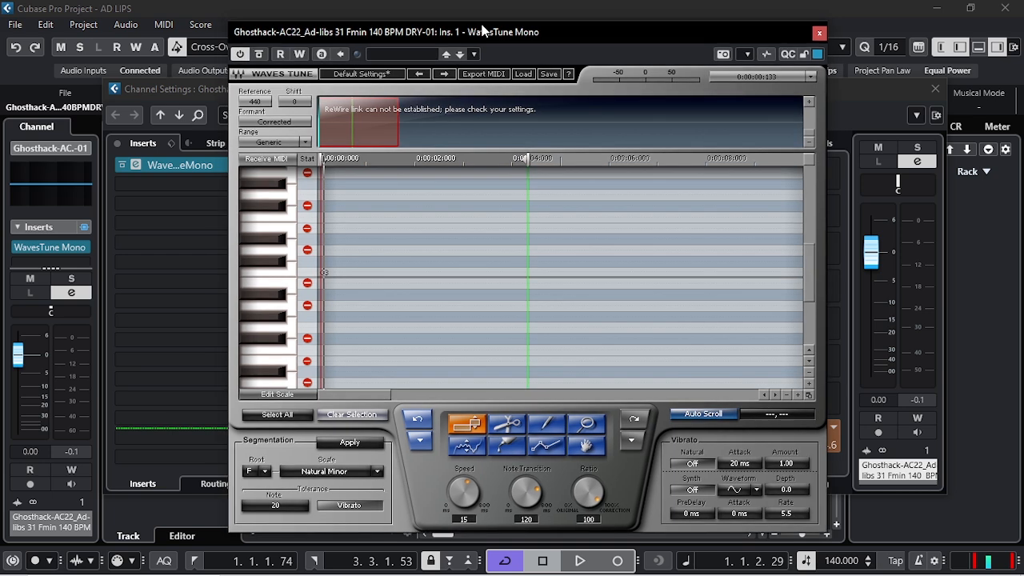
key(space)
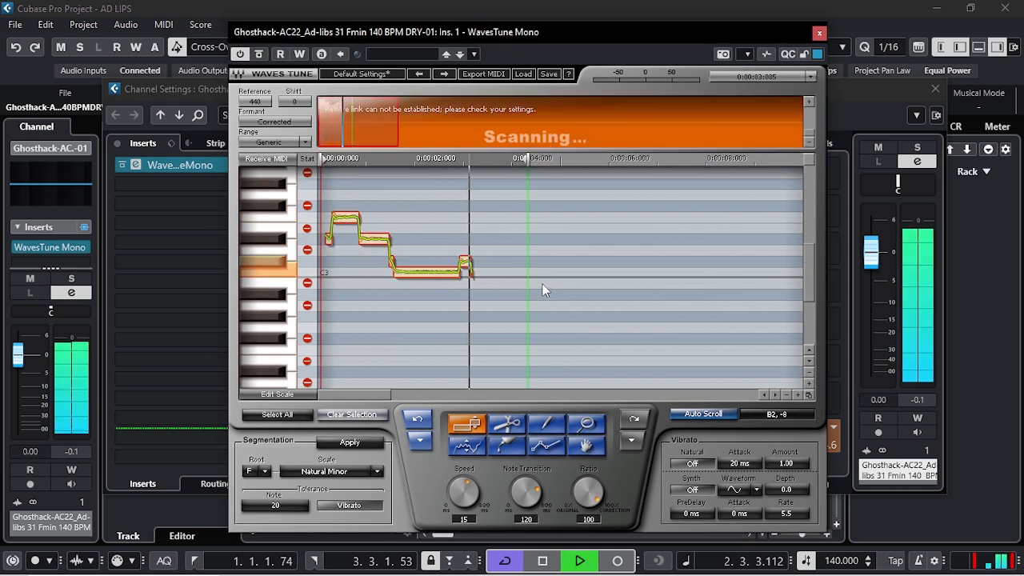
key(space)
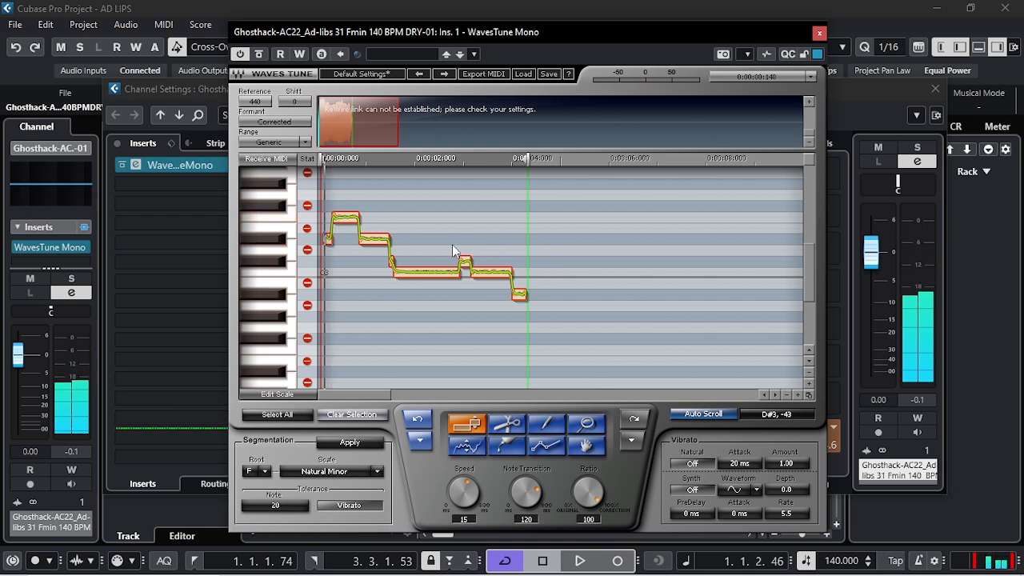
Magnify the detected notes and set both Speed and Note Transition to 0 ms.
click(586, 422)
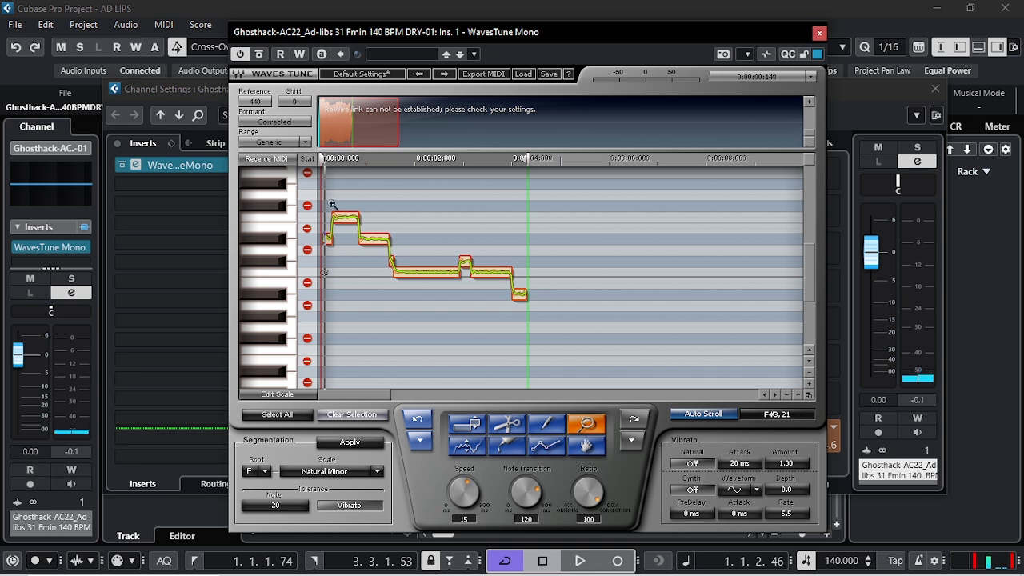
drag(335, 209, 549, 309)
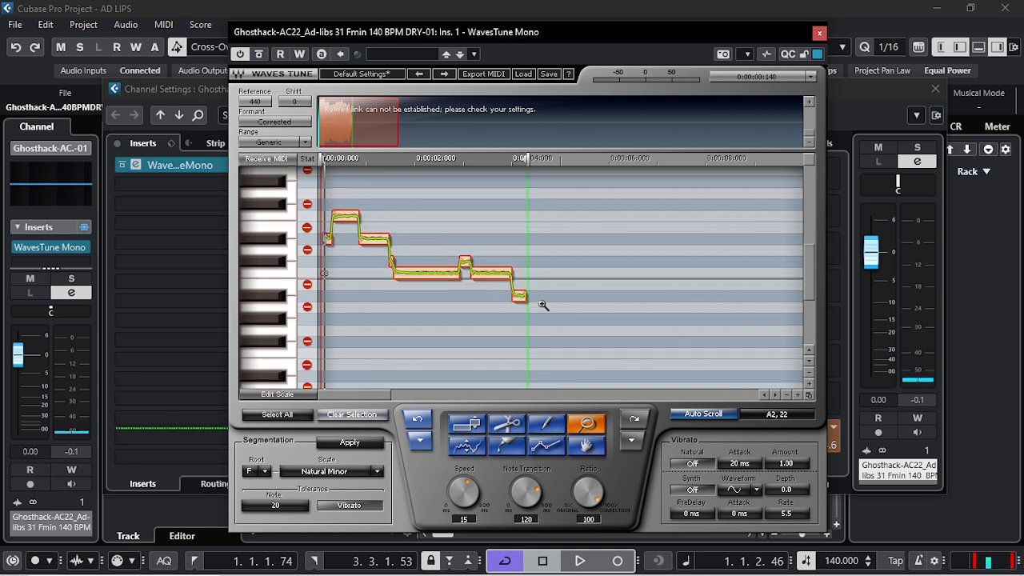
scroll(477, 304, down, 3)
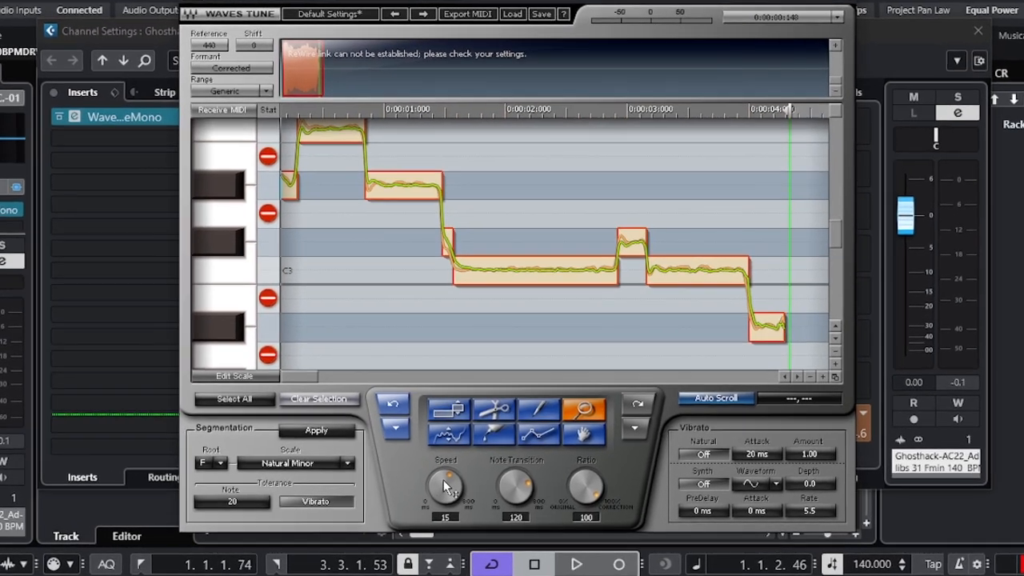
drag(443, 480, 444, 514)
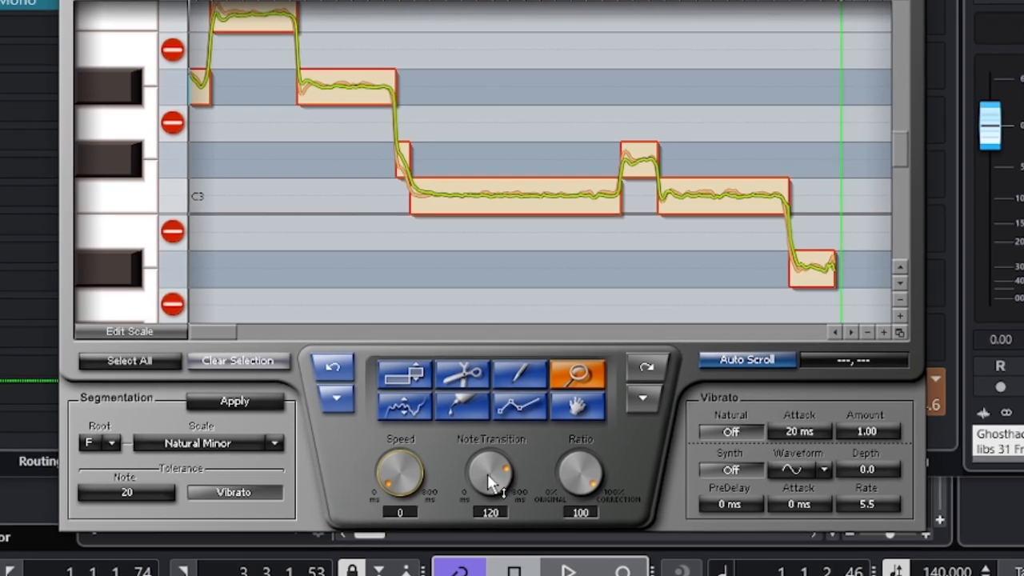
drag(487, 476, 487, 509)
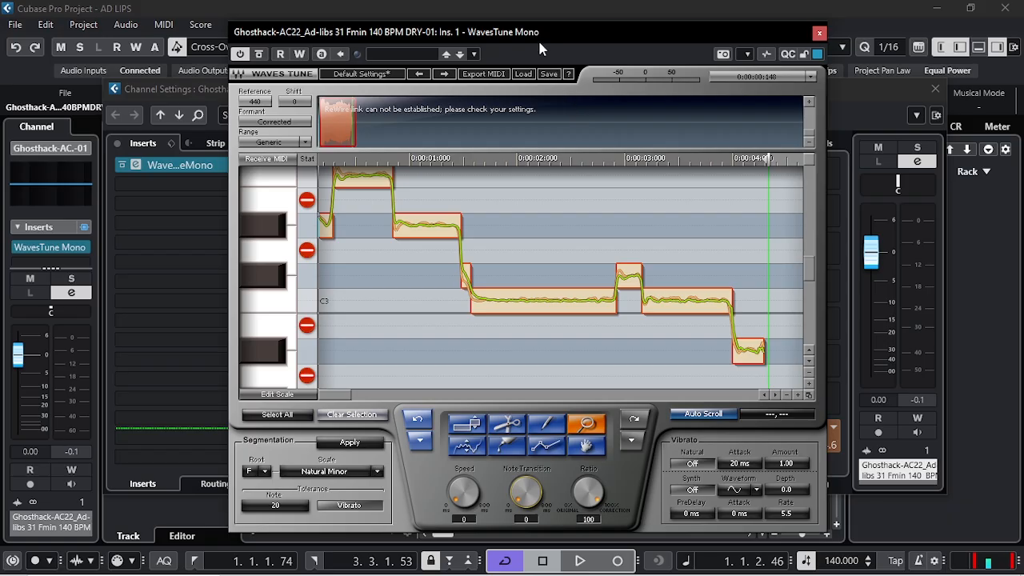
Audition the vocal with the current Speed and Note Transition settings.
drag(538, 38, 511, 28)
key(space)
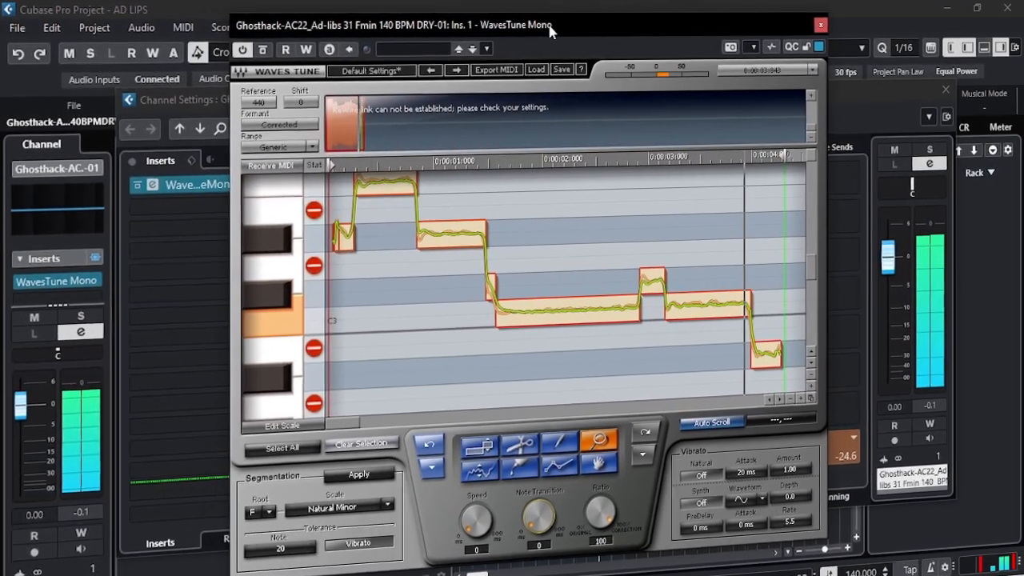
mouse_move(549, 29)
mouse_down()
mouse_move(501, 27)
mouse_move(531, 28)
mouse_up()
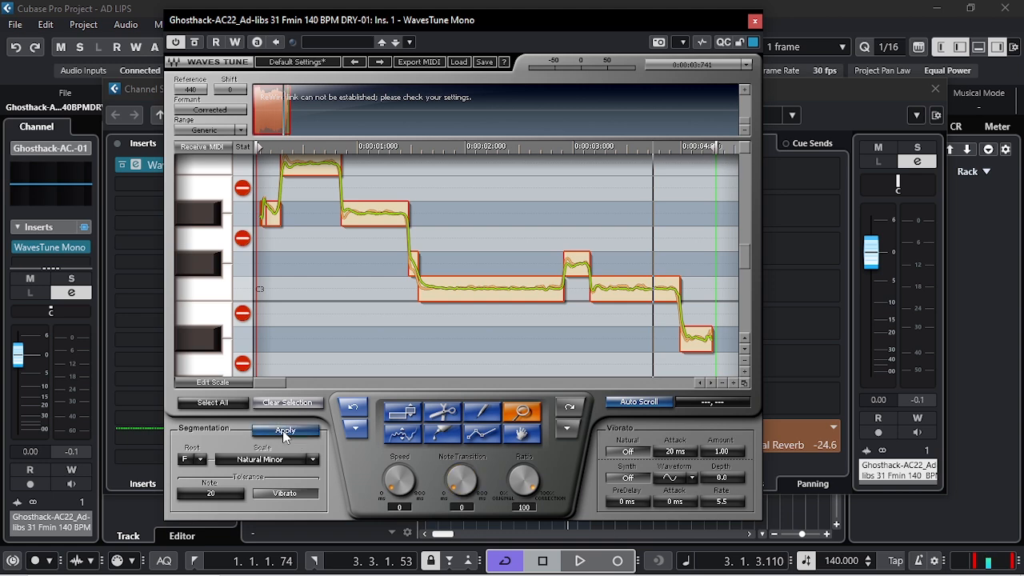
key(space)
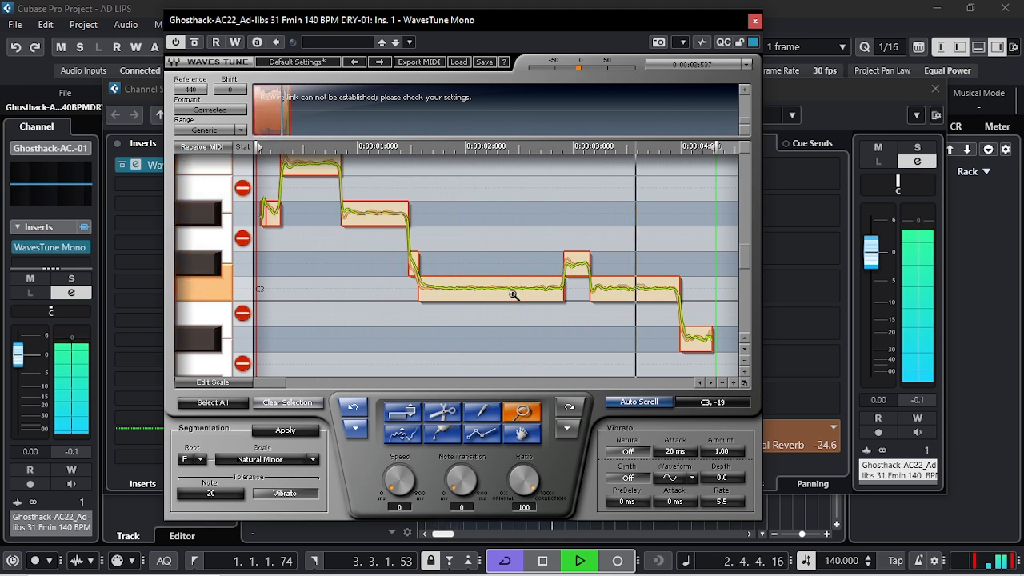
key(space)
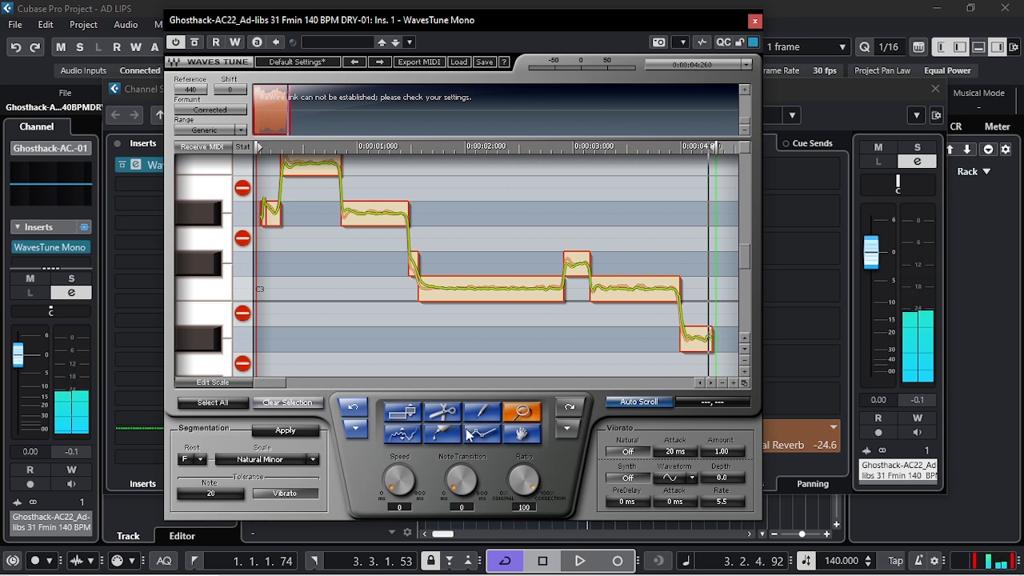
Switch the formant setting to Non Corrected and audition the vocal.
click(221, 112)
key(space)
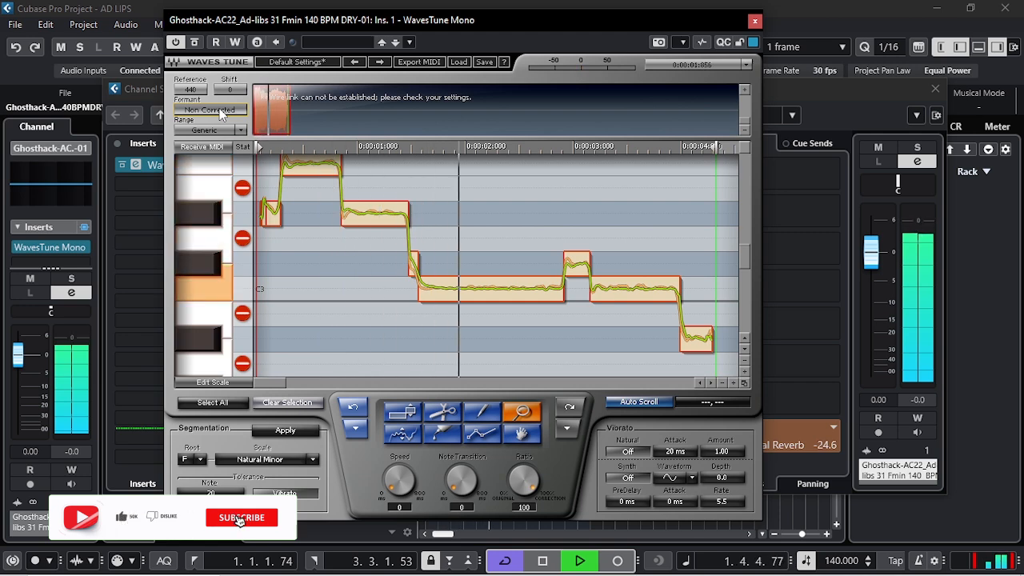
key(space)
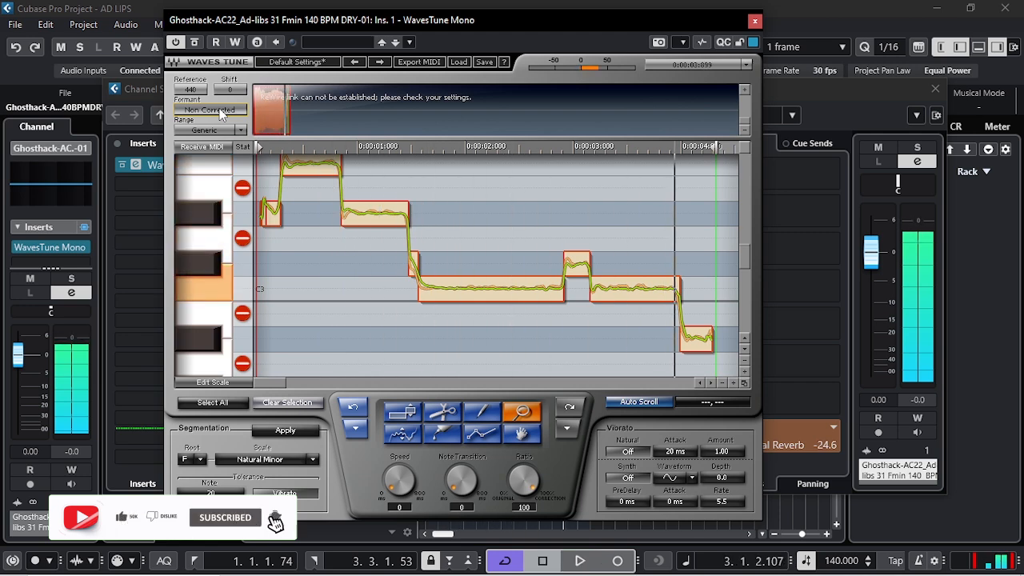
Try to raise the short segments of the opening note with the Note tool and audition the vocal.
scroll(302, 278, up, 1)
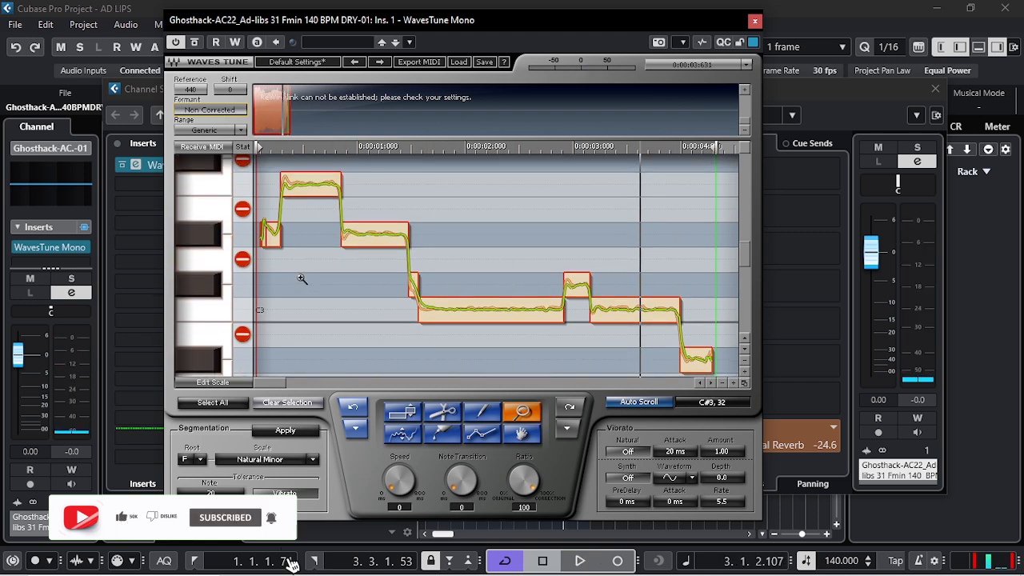
drag(266, 219, 282, 256)
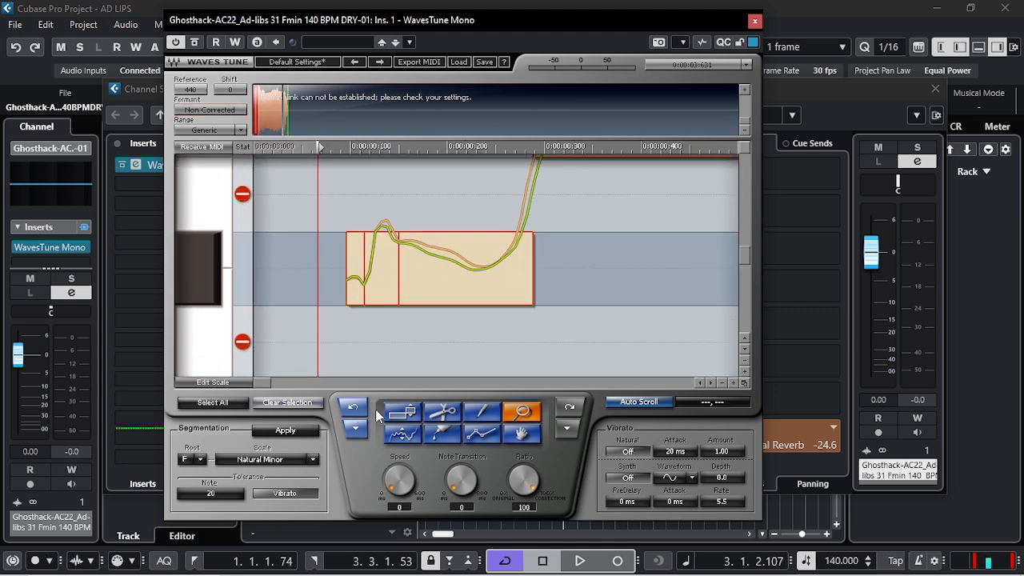
click(400, 413)
drag(412, 265, 411, 212)
drag(388, 272, 383, 216)
scroll(471, 301, up, 1)
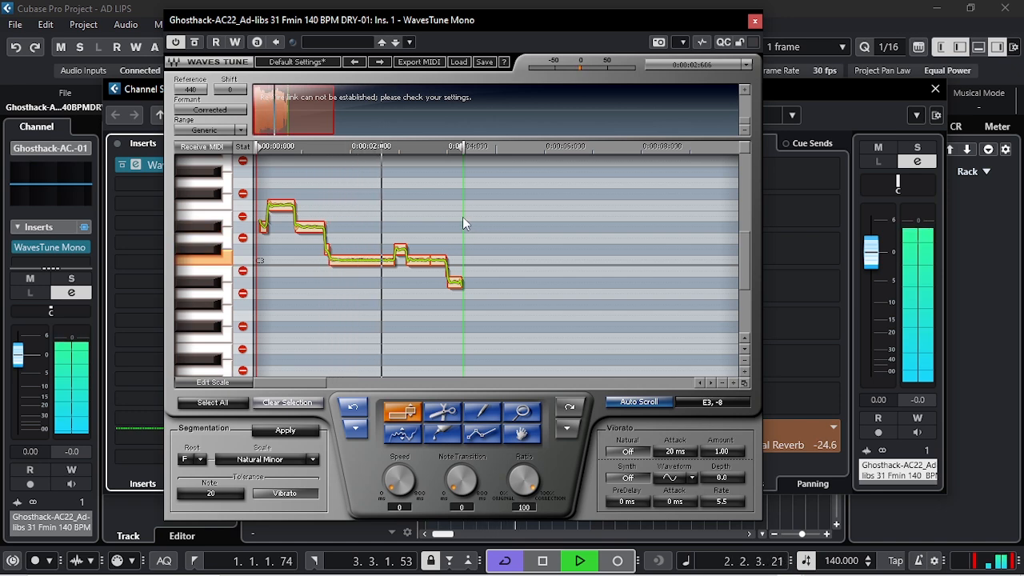
key(space)
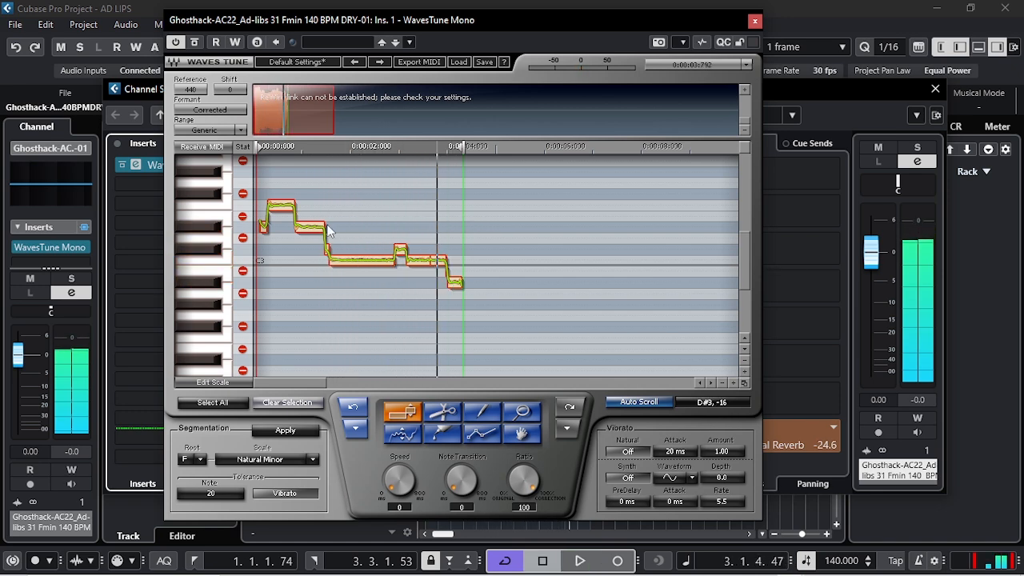
Select the highest note near the start and set its Speed and Note Transition to 0 ms.
click(280, 208)
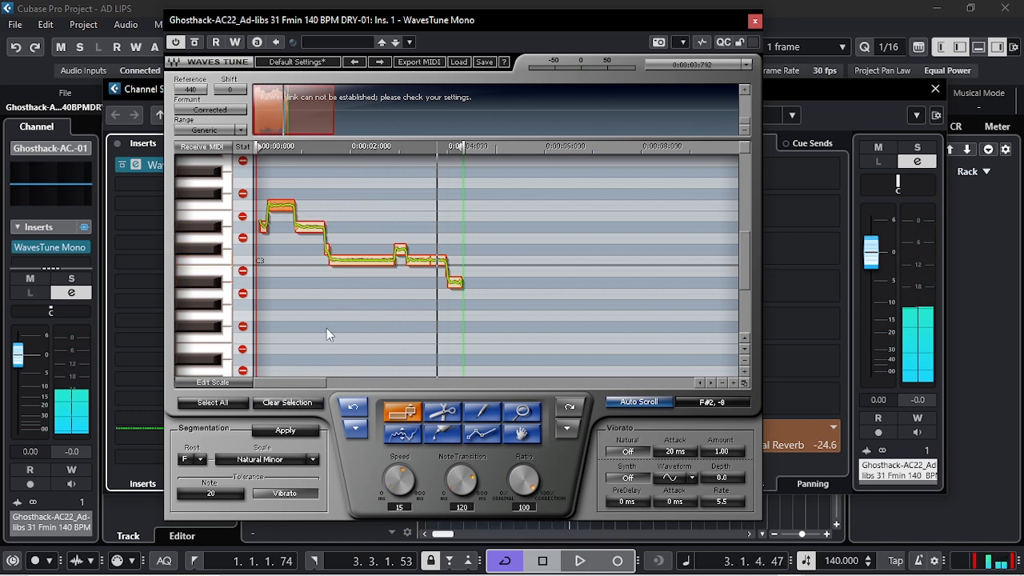
drag(396, 481, 396, 506)
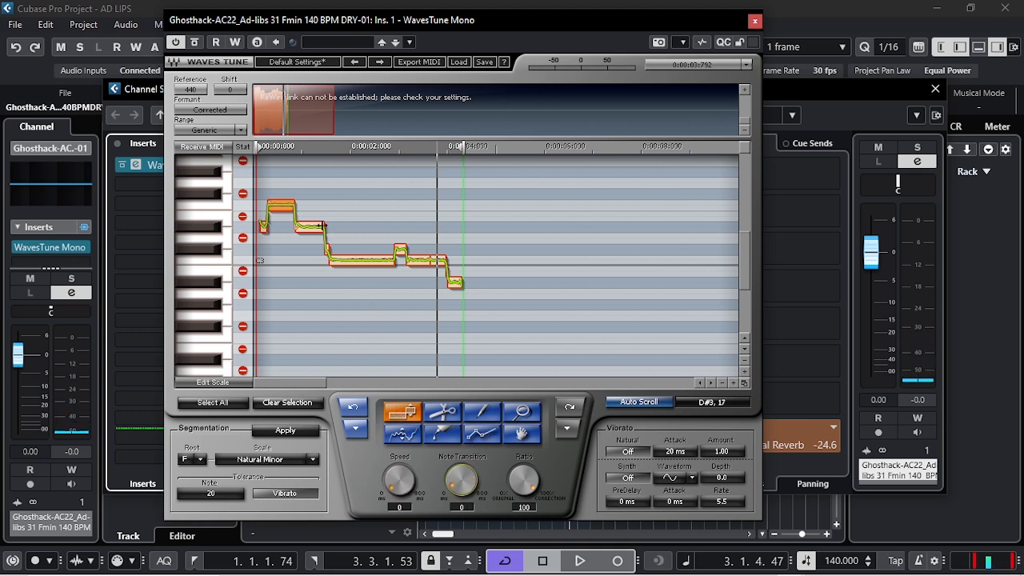
Select the three notes following the highest one and set their Speed and Note Transition to 0 ms.
click(528, 413)
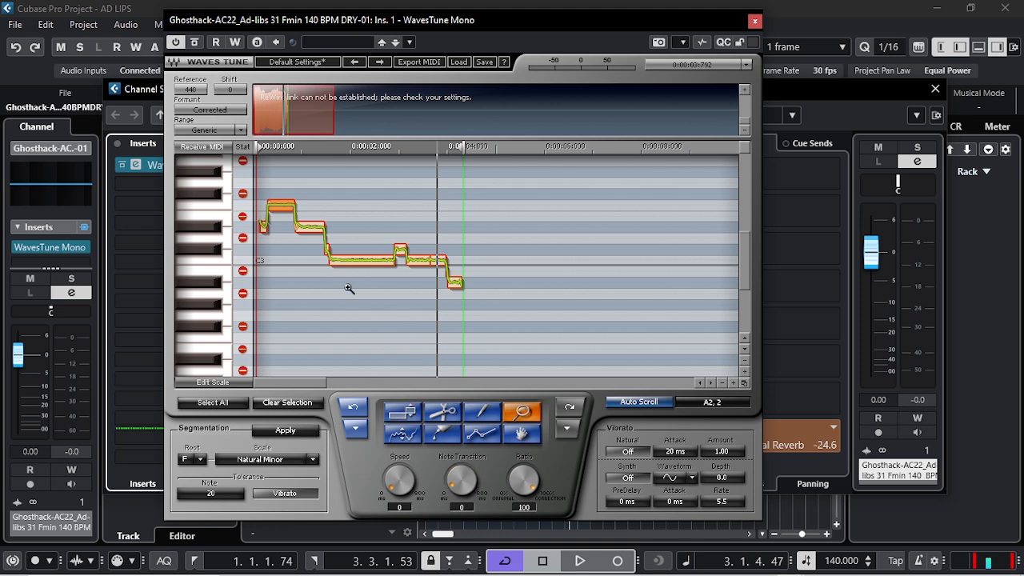
click(305, 234)
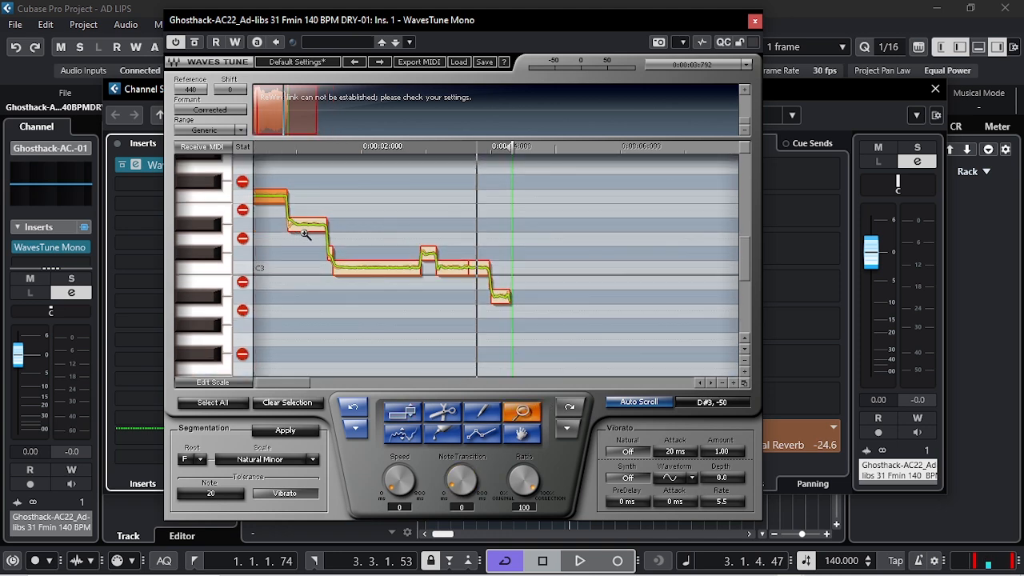
click(413, 415)
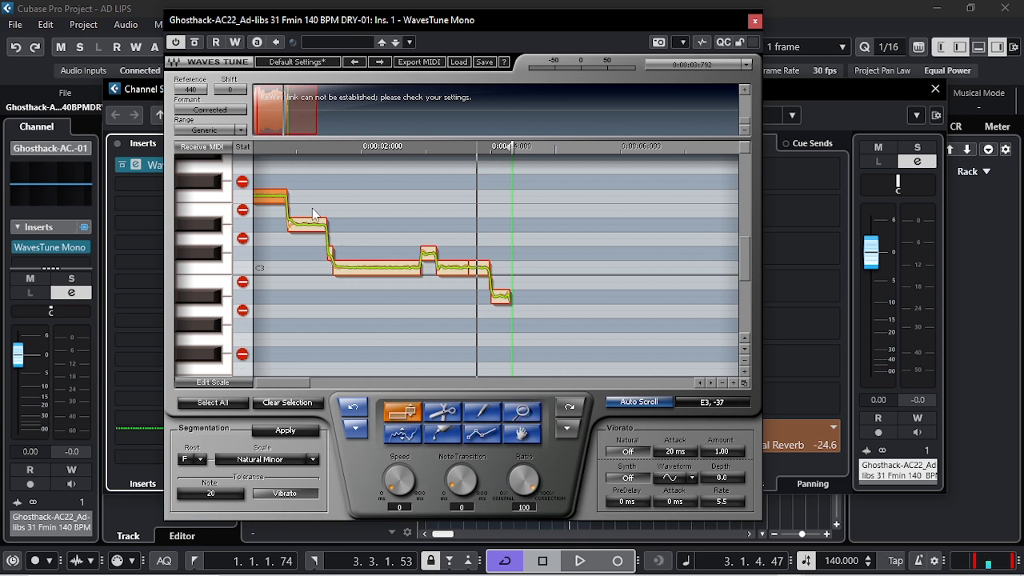
drag(311, 207, 377, 283)
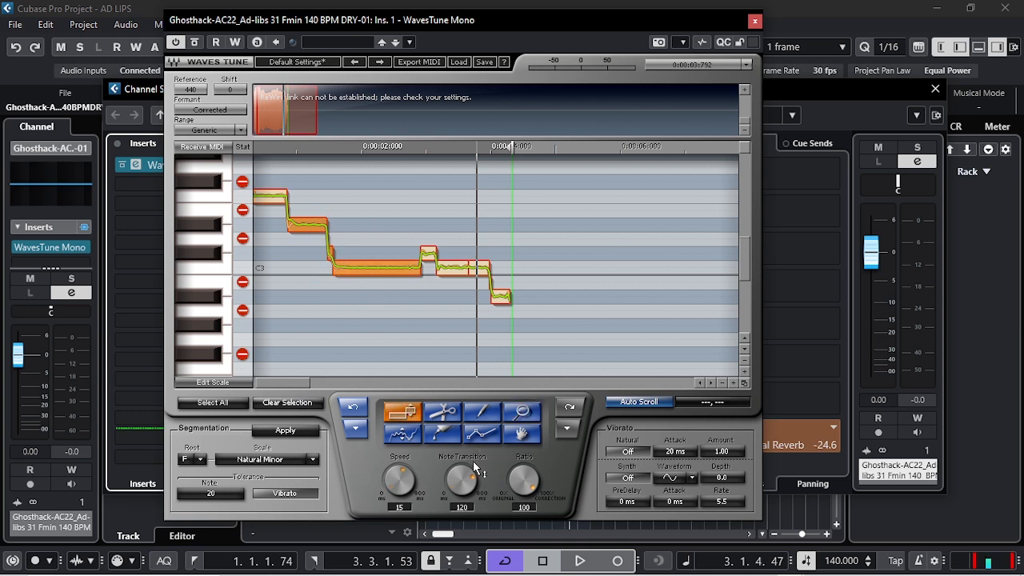
drag(399, 472, 399, 473)
drag(461, 480, 462, 512)
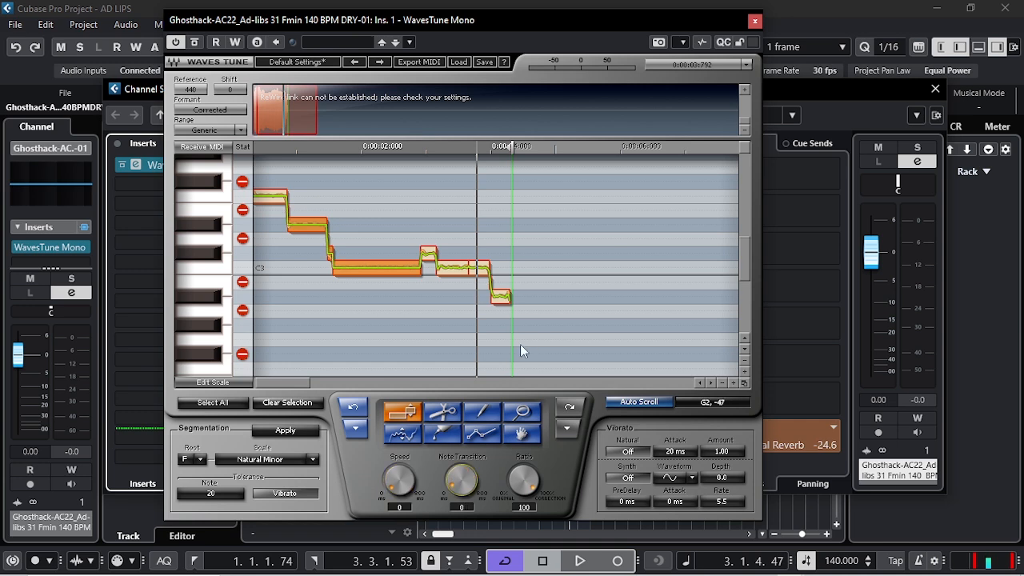
Select the remaining notes at the end of the phrase and set their Speed and Note Transition to 0 ms.
drag(522, 333, 494, 305)
drag(435, 278, 303, 218)
click(314, 243)
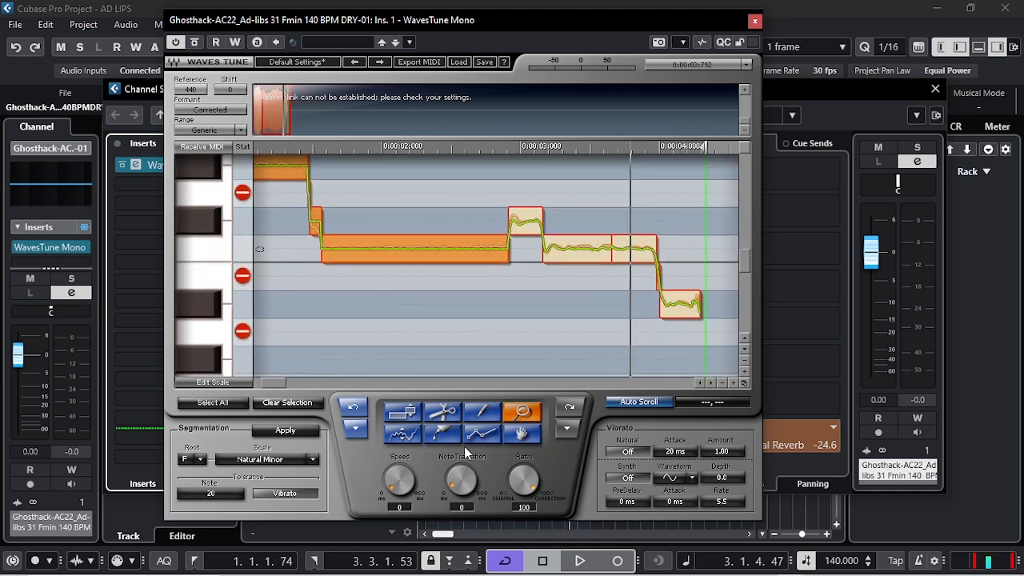
click(400, 413)
drag(519, 196, 705, 322)
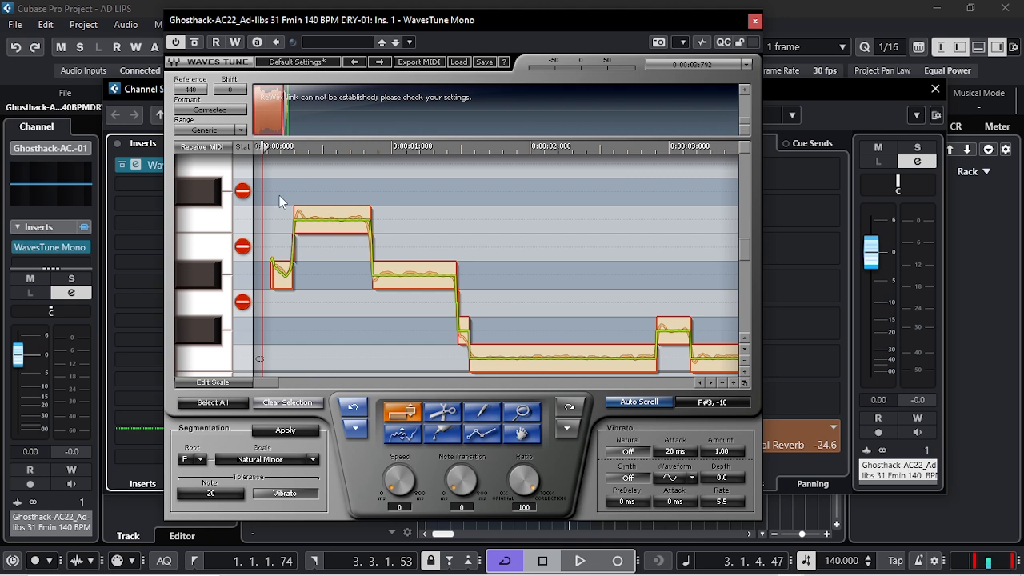
Select the first four notes, set their Speed and Note Transition to 0 ms, and audition the vocal.
drag(279, 195, 471, 349)
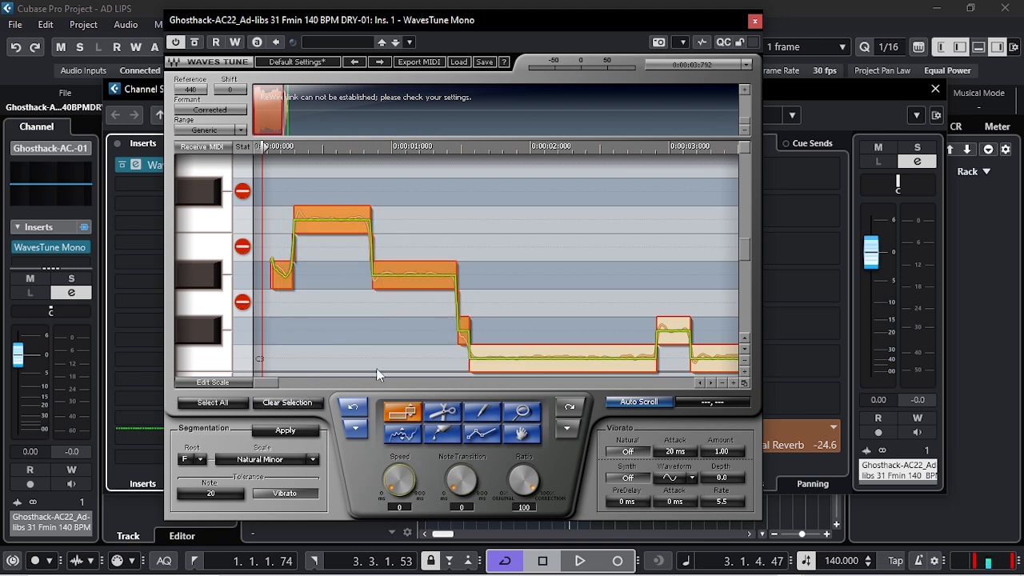
click(333, 317)
key(space)
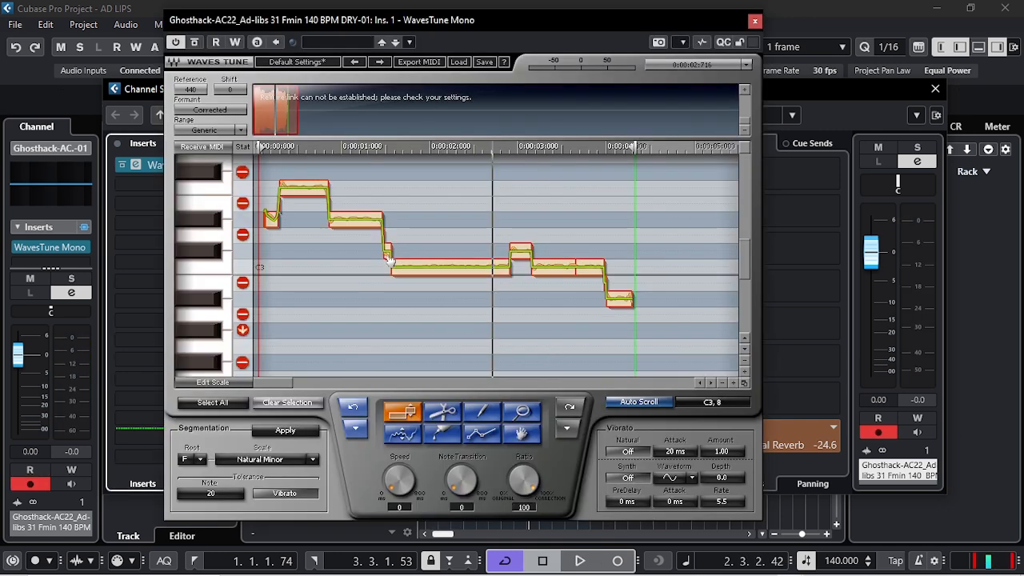
Try moving all the notes onto the C#3 row to make a single-pitch line and audition the vocal.
click(429, 268)
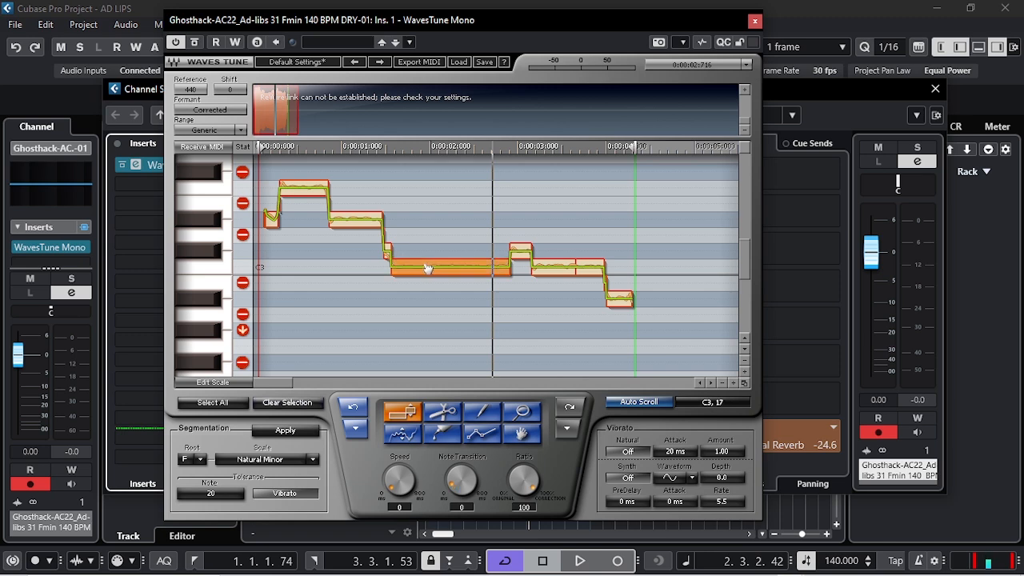
drag(428, 268, 429, 254)
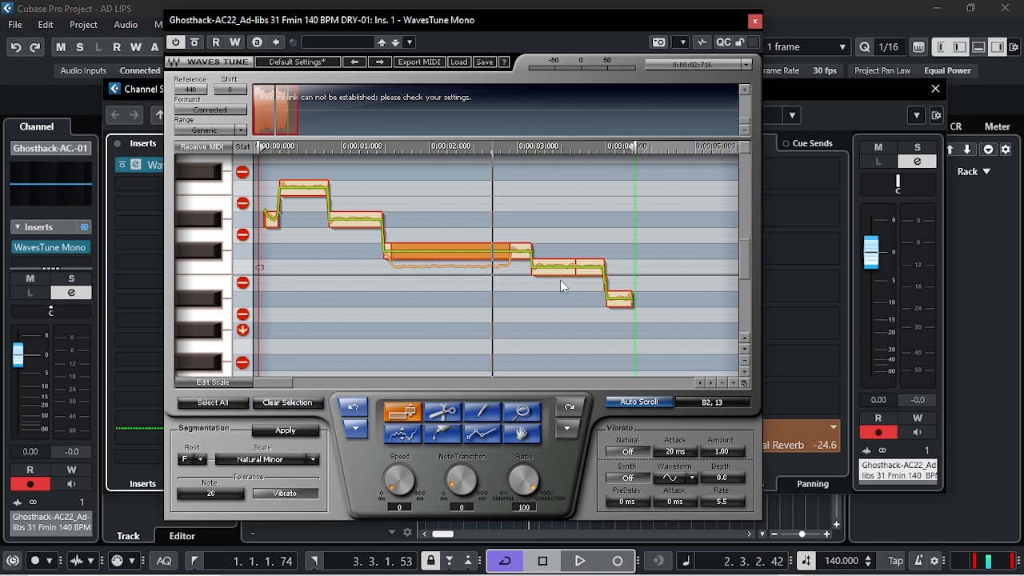
drag(563, 273, 559, 257)
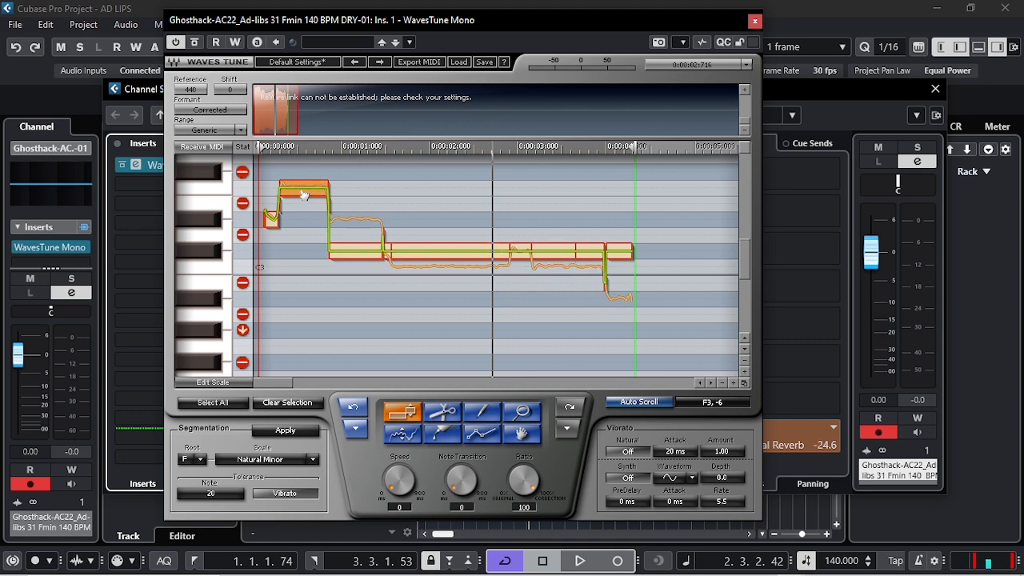
drag(304, 195, 303, 258)
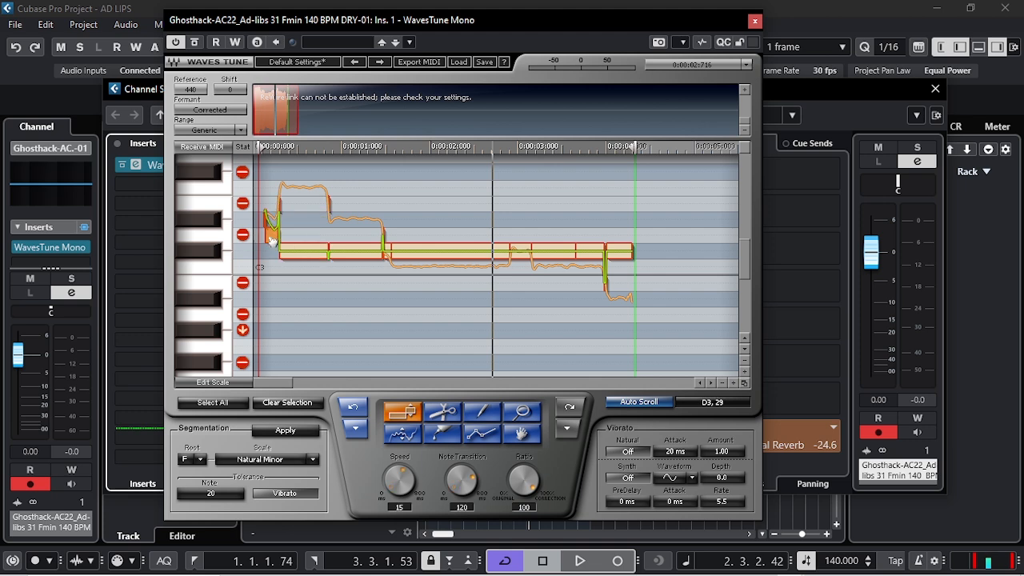
key(space)
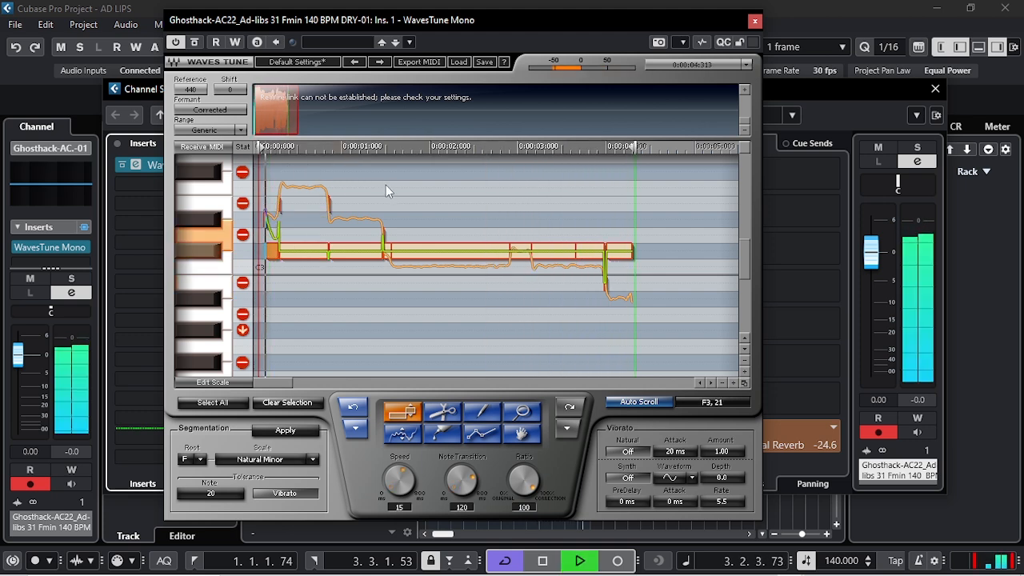
key(space)
click(390, 209)
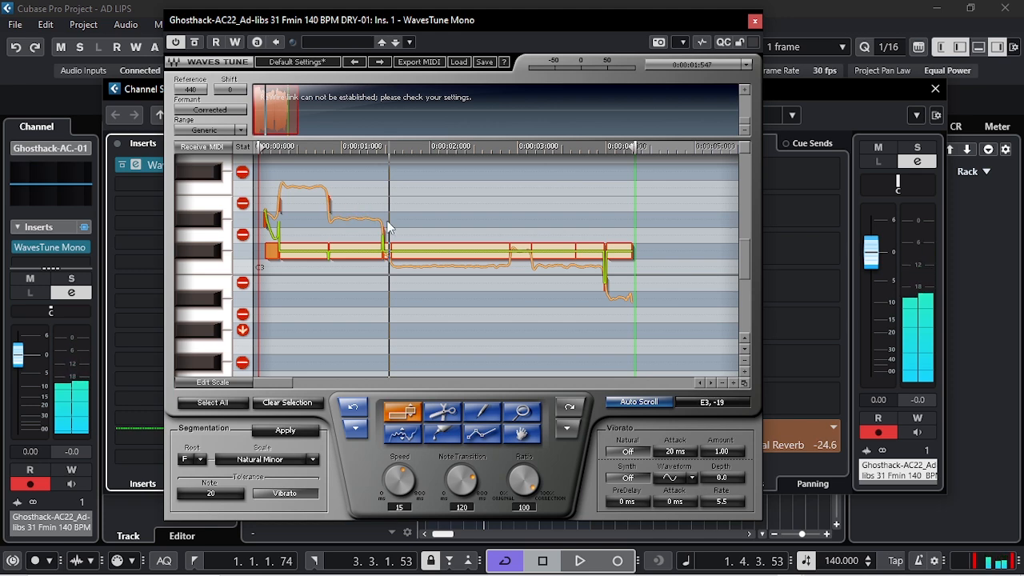
Undo all the note moves onto the C#3 row.
click(354, 409)
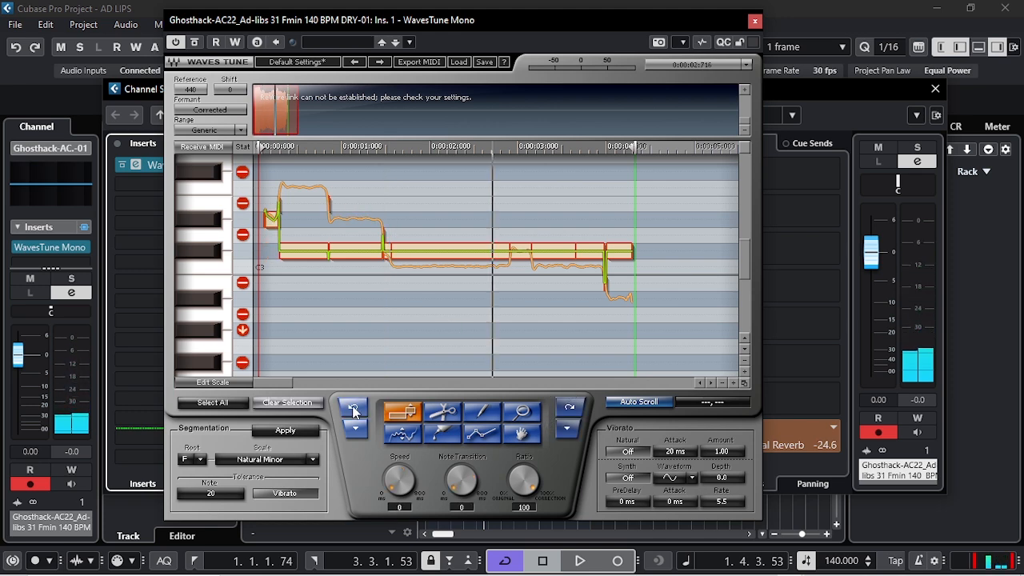
click(353, 409)
click(354, 408)
click(353, 409)
click(354, 409)
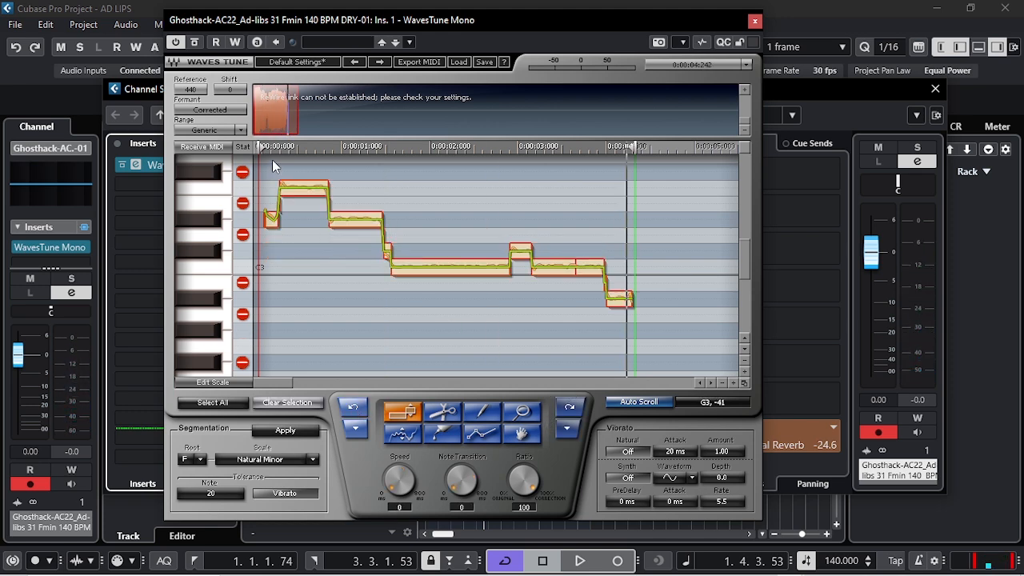
Audition the vocal, select the long C3 note and audition it again.
key(space)
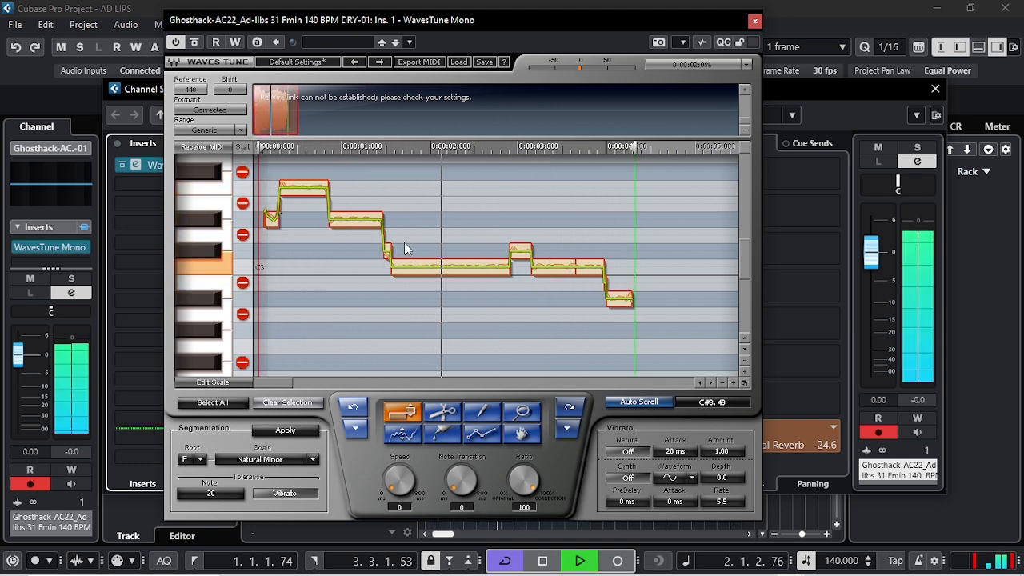
key(space)
drag(462, 264, 460, 272)
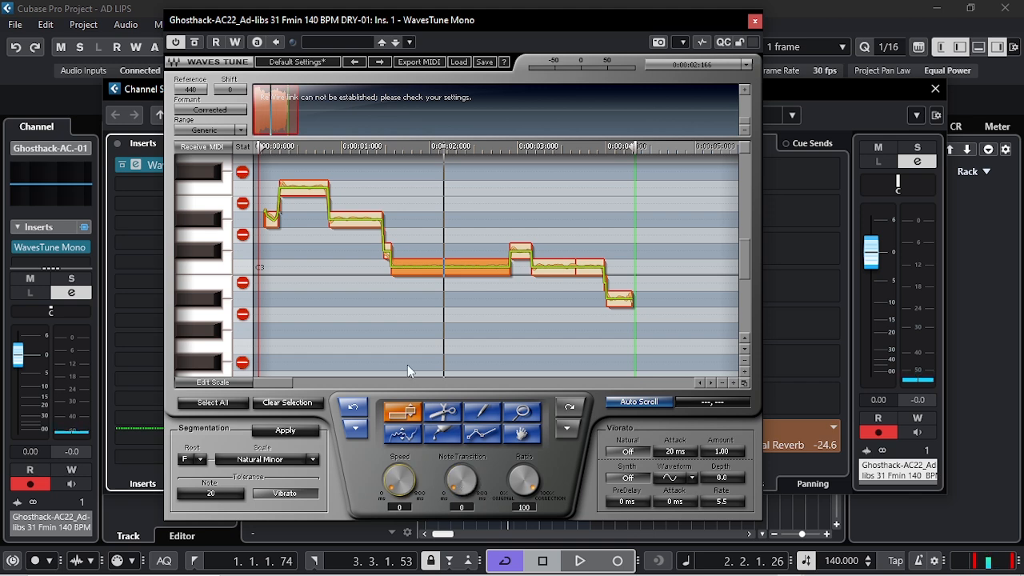
key(space)
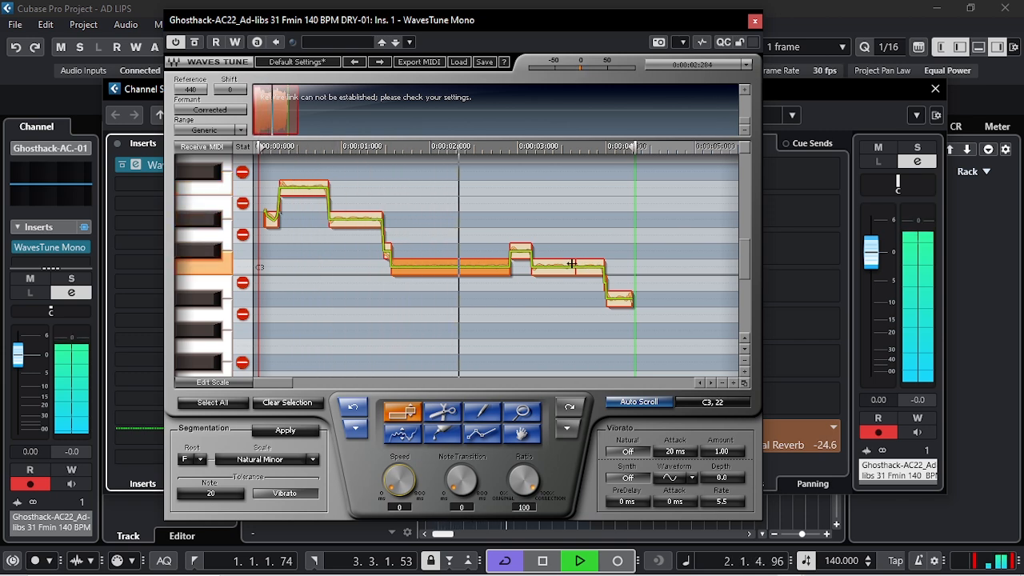
key(space)
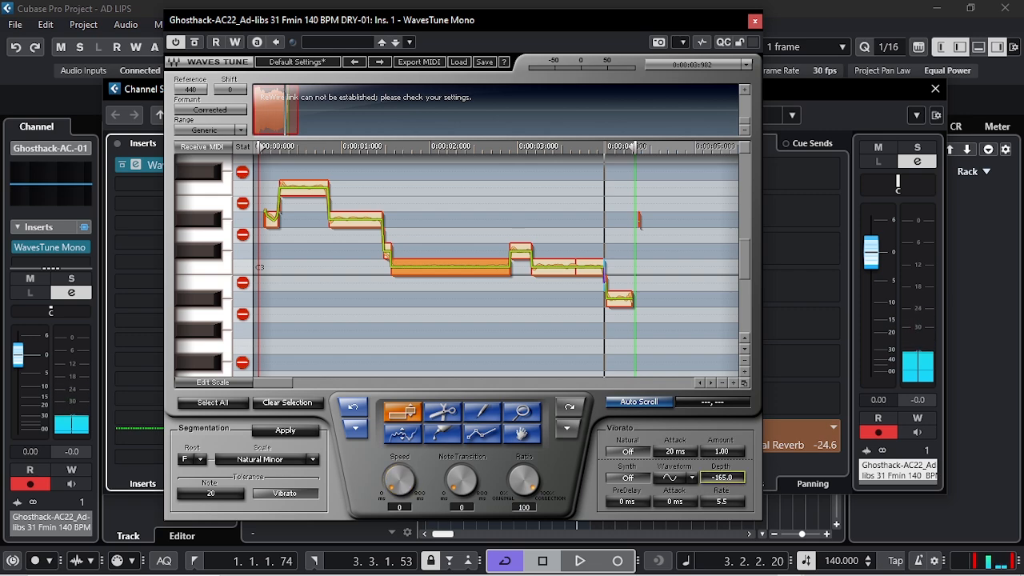
Set the synth vibrato Depth to -185, the natural vibrato Attack to 0 ms and Amount to 1.06, auditioning the vocal.
drag(722, 477, 722, 480)
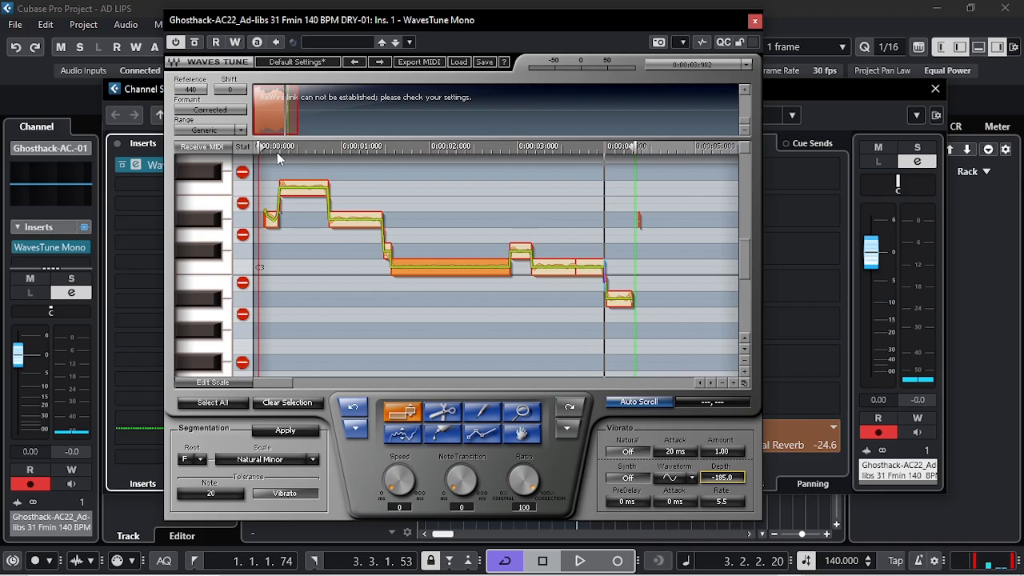
click(275, 149)
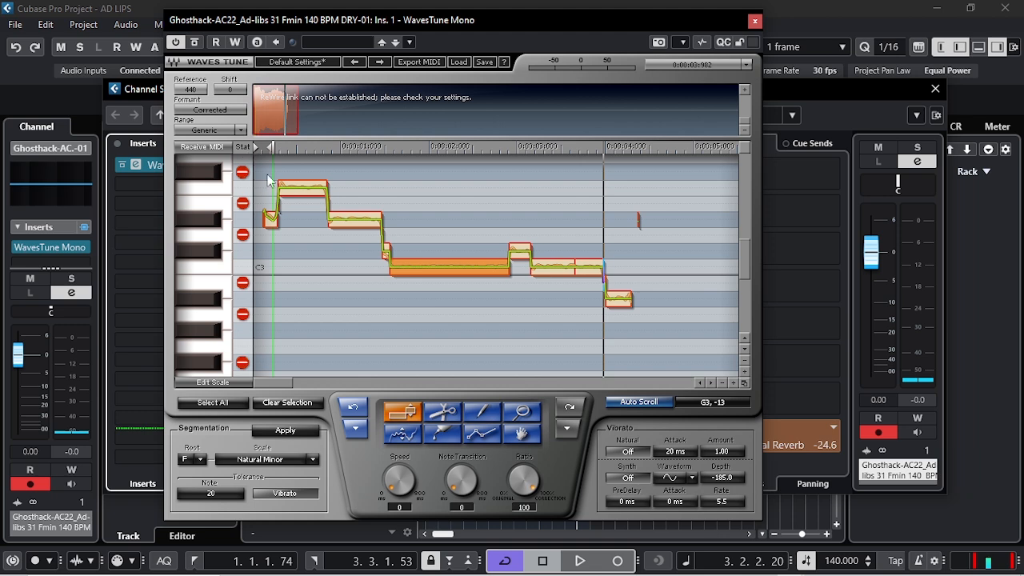
key(space)
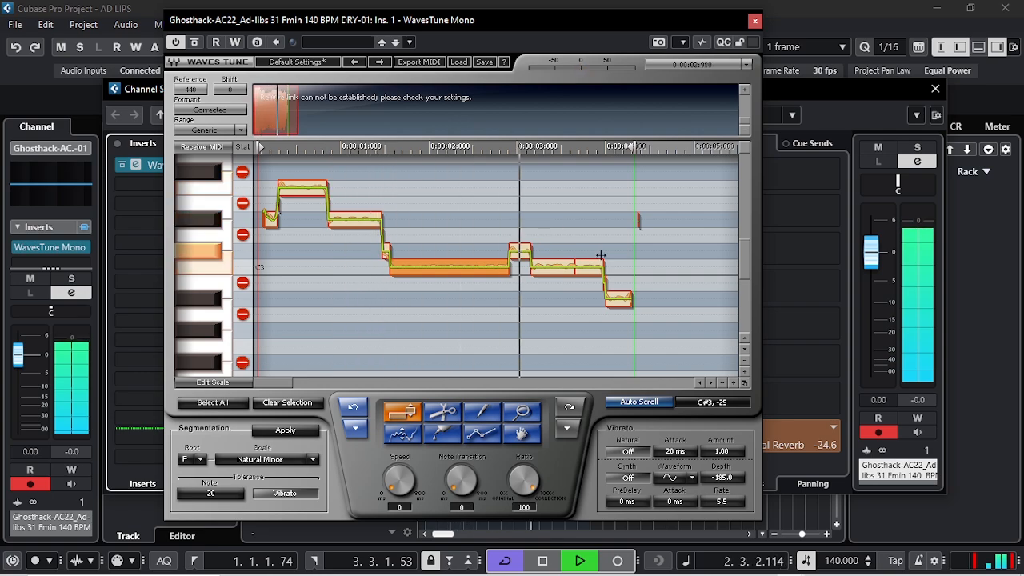
key(space)
drag(723, 452, 671, 476)
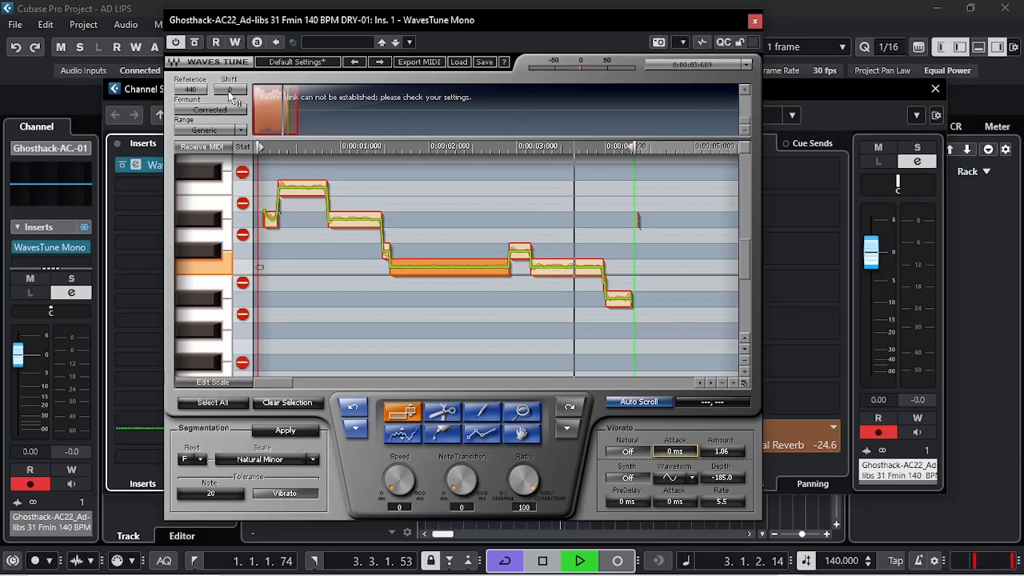
Try raised Shift values such as 138 and 194, and set the Shift to -1200 while auditioning the vocal.
drag(231, 90, 232, 53)
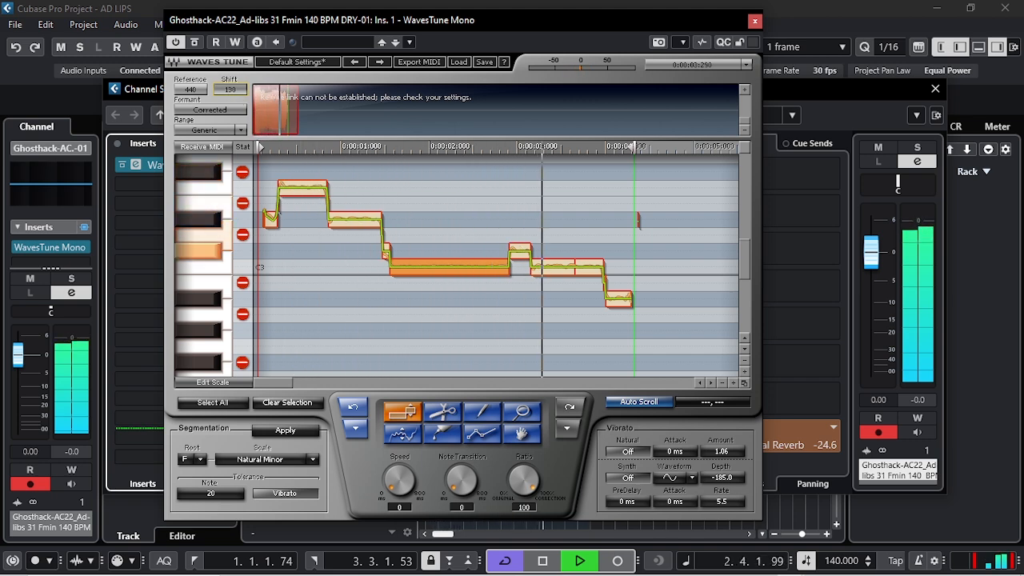
drag(231, 92, 231, 53)
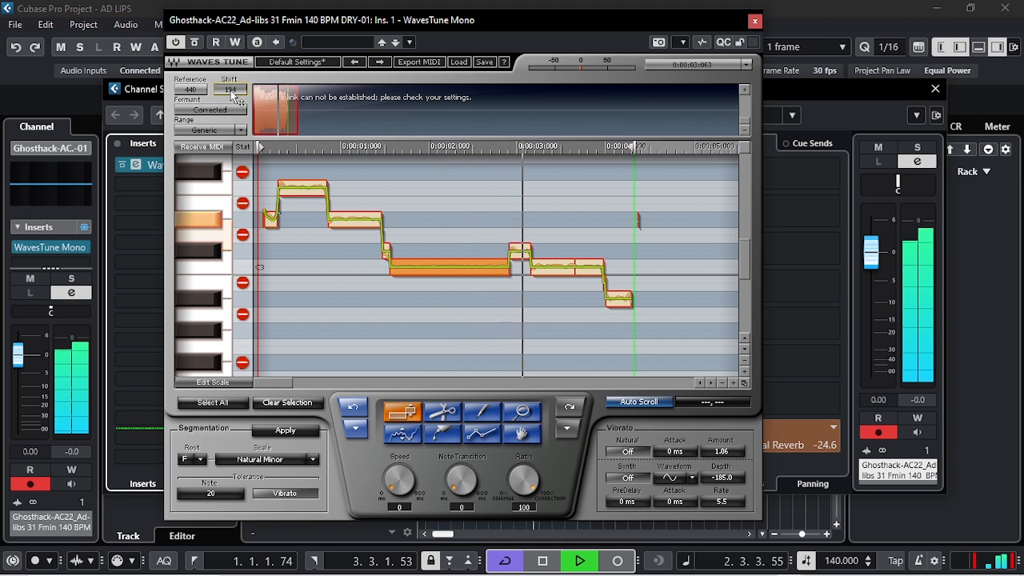
drag(230, 92, 230, 44)
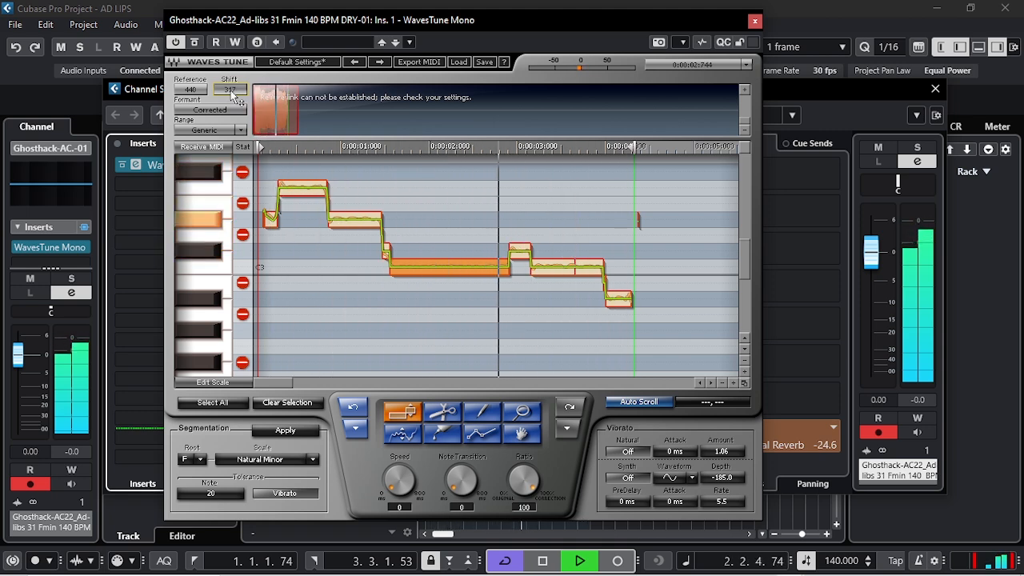
drag(232, 92, 231, 252)
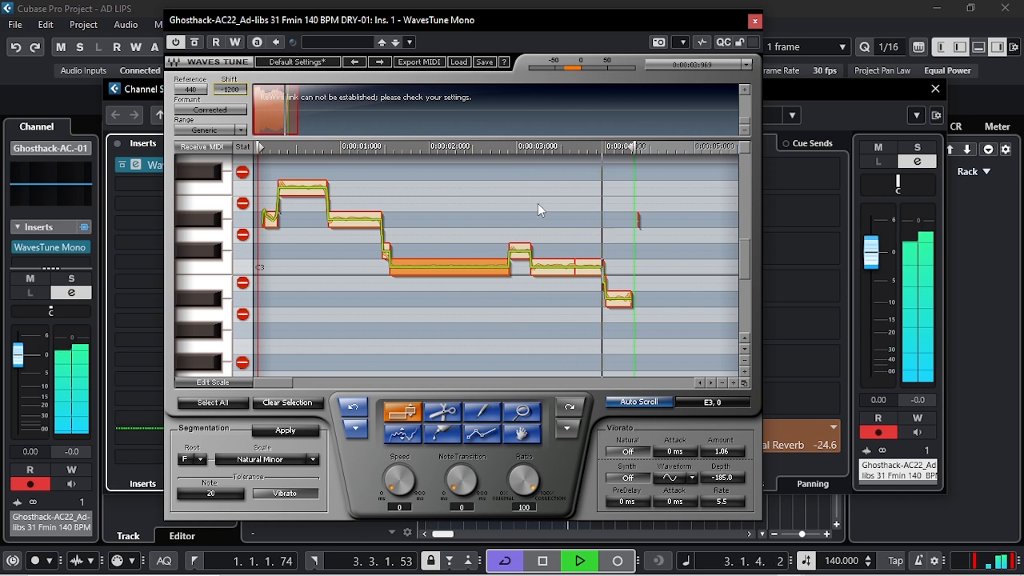
key(space)
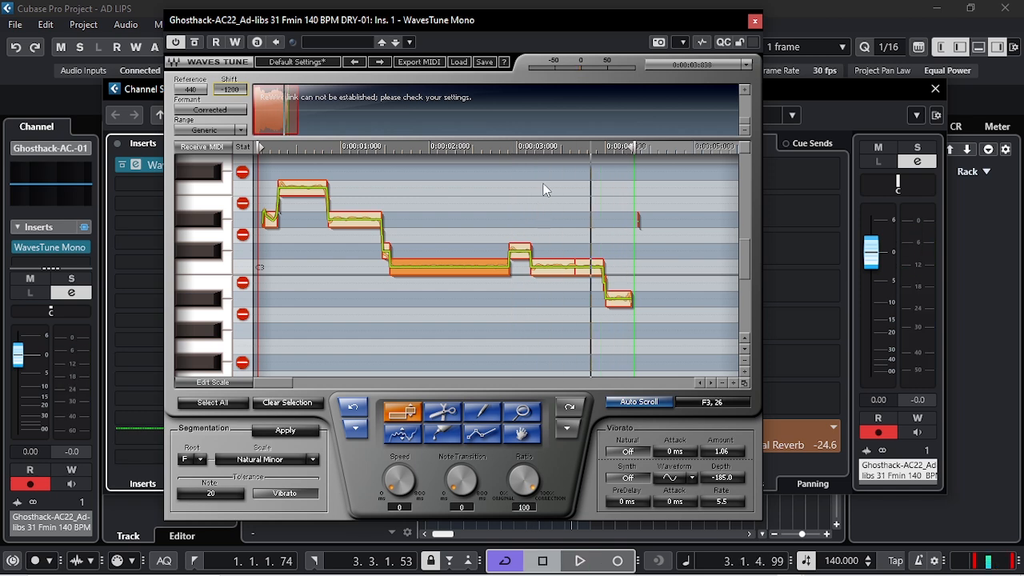